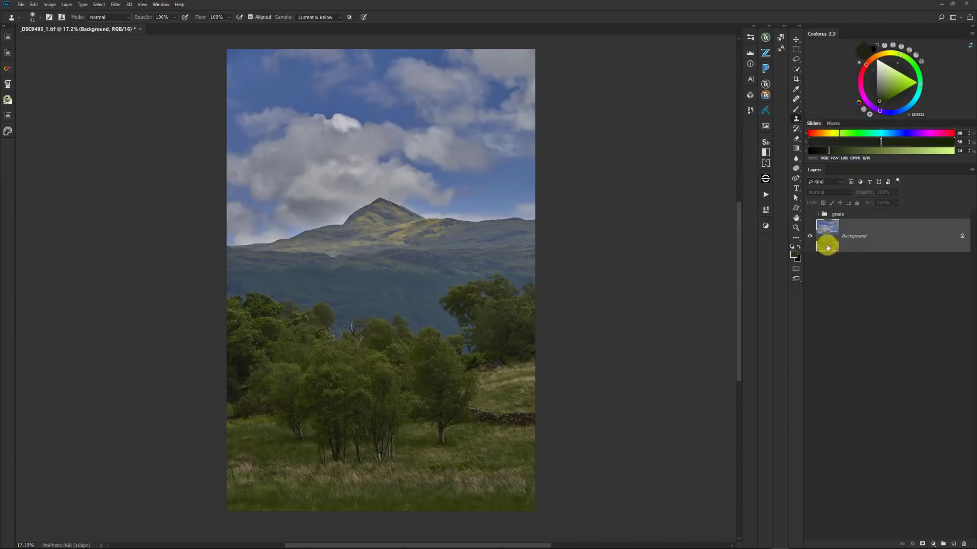
# Step: Show the grade group and hide all of its adjustment layers except Curves 2
pyautogui.click(809, 215)
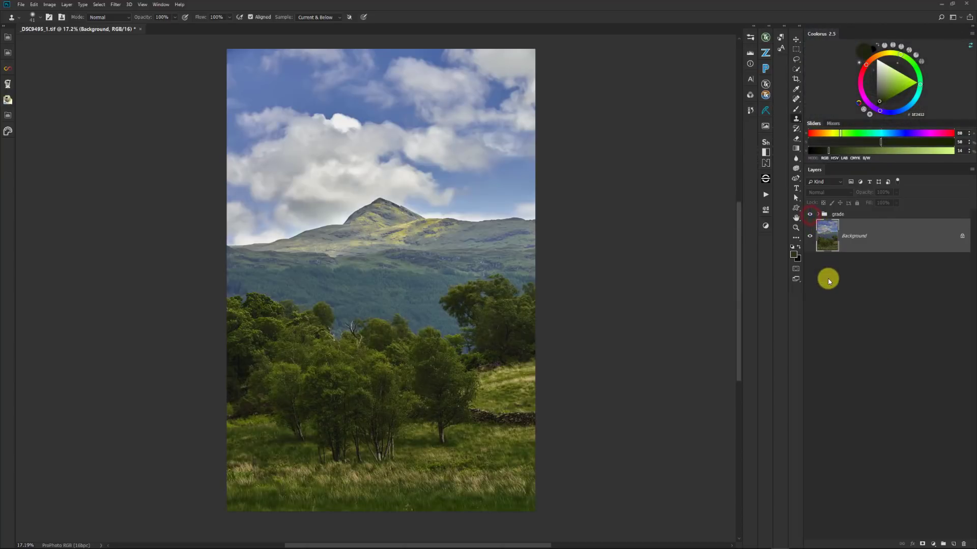
pyautogui.click(819, 216)
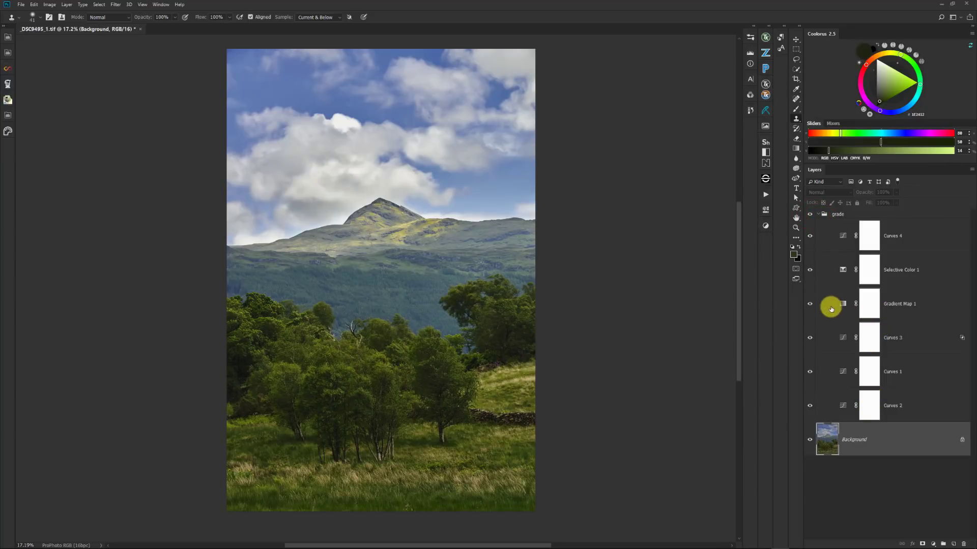
pyautogui.moveTo(810, 401); pyautogui.dragTo(810, 236)
pyautogui.click(808, 406)
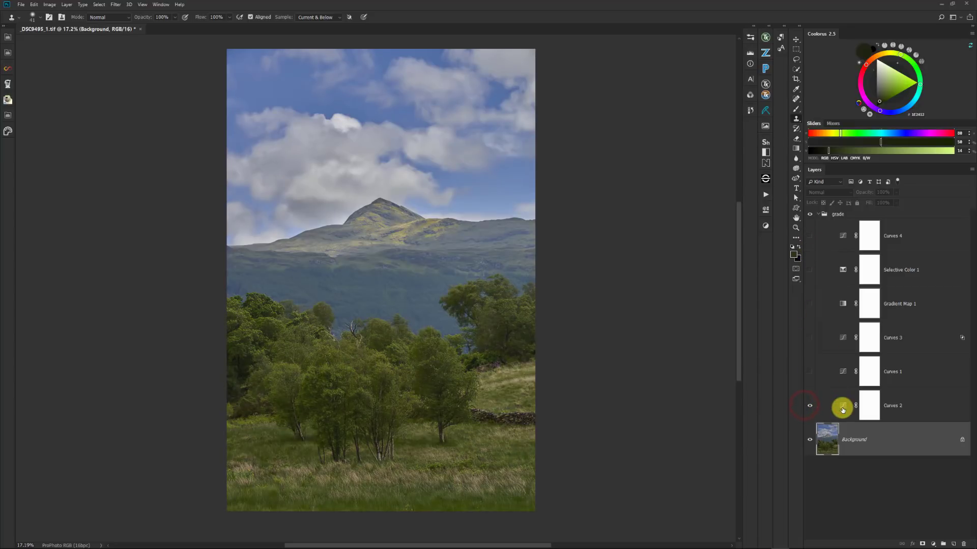
# Step: Examine the Curves 2 adjustment and compare the image with that layer off and on
pyautogui.click(899, 411)
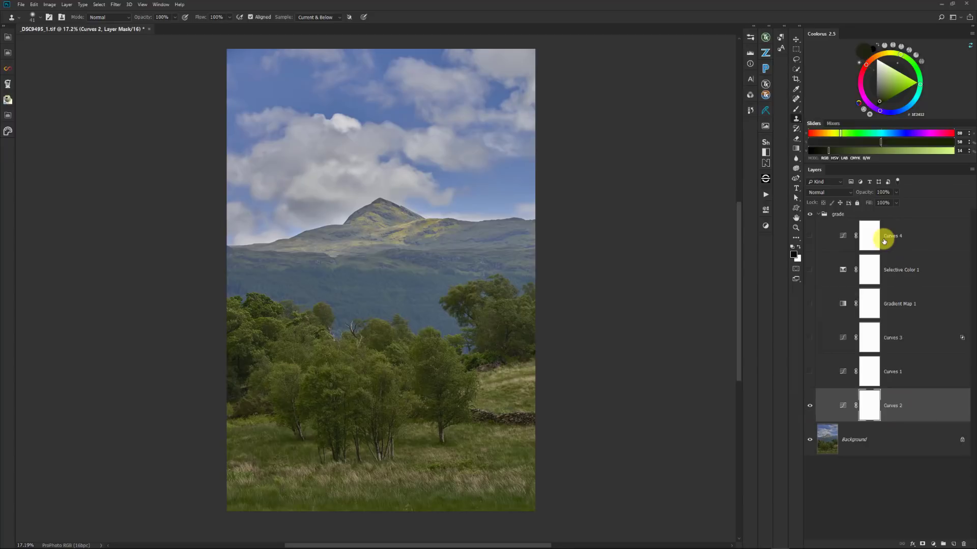
pyautogui.doubleClick(843, 406)
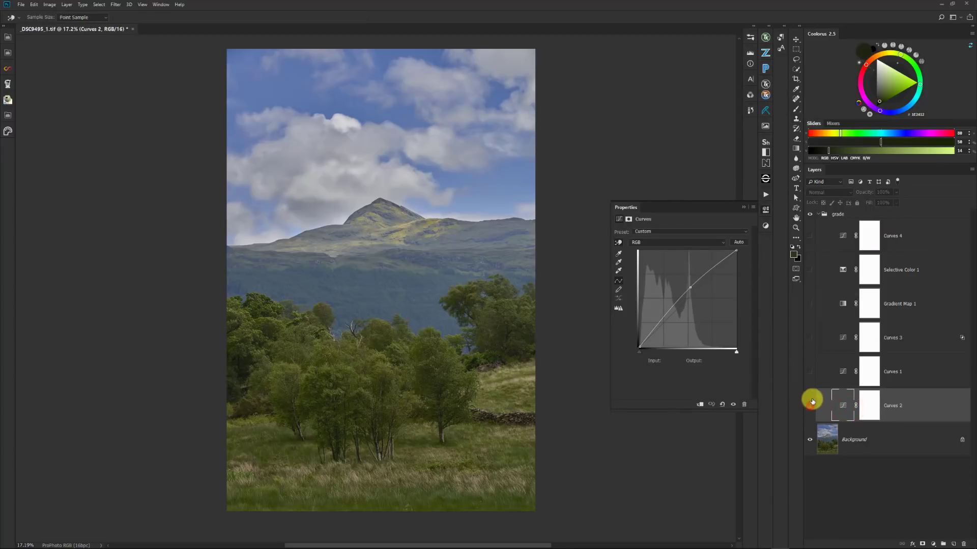
pyautogui.click(810, 405)
pyautogui.click(809, 406)
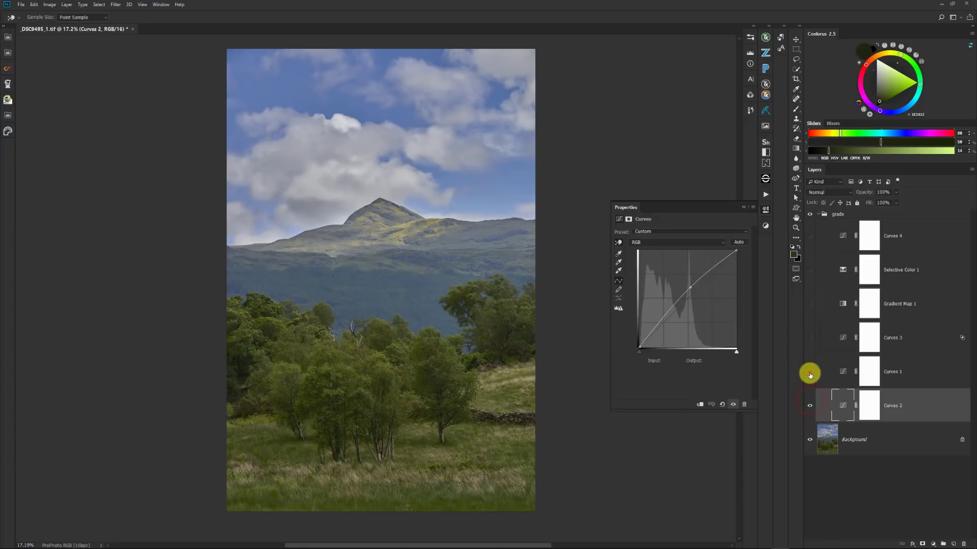
# Step: Turn on the Curves 1 and Curves 3 layers and check their blending settings
pyautogui.click(810, 373)
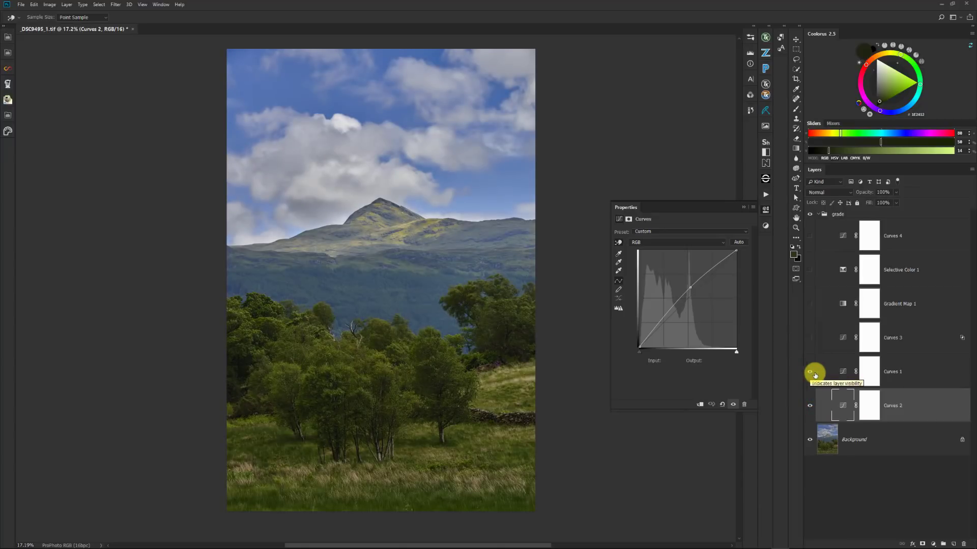
pyautogui.click(809, 373)
pyautogui.click(921, 385)
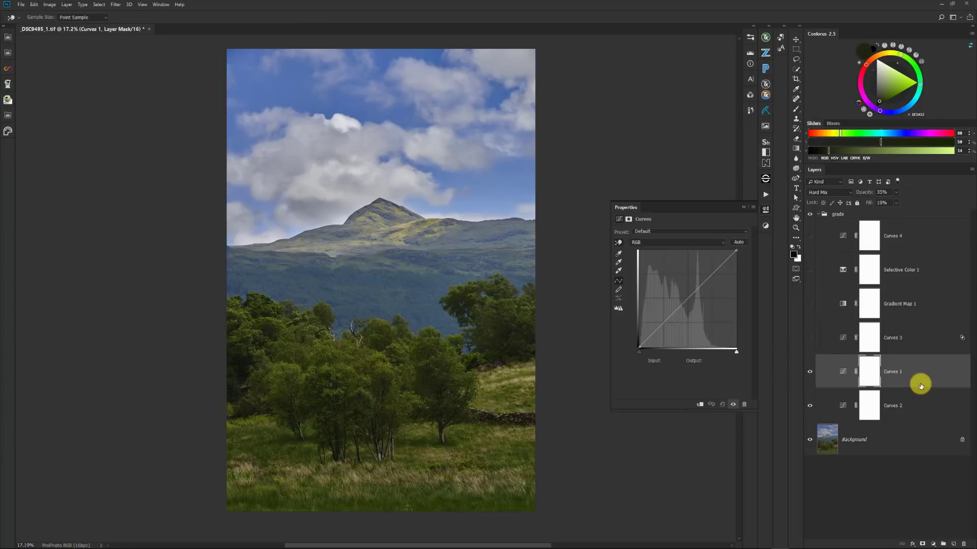
pyautogui.click(812, 338)
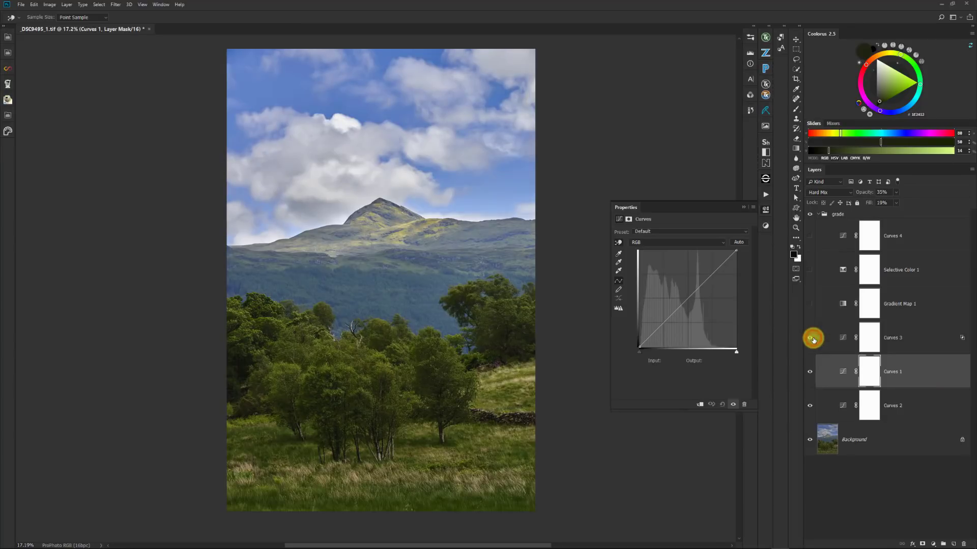
pyautogui.click(913, 340)
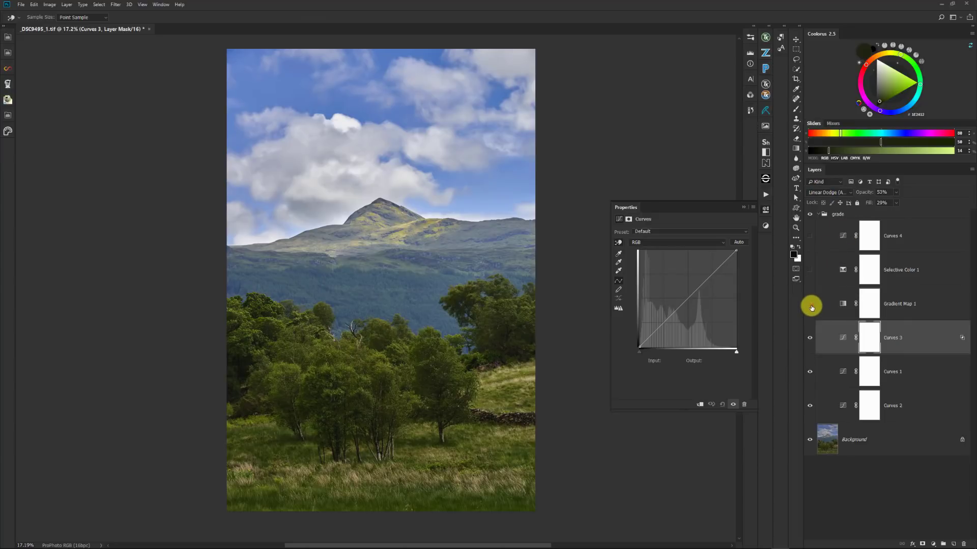
# Step: Turn on Gradient Map 1, Selective Color 1 and Curves 4, and collapse the grade group
pyautogui.click(810, 306)
pyautogui.click(810, 271)
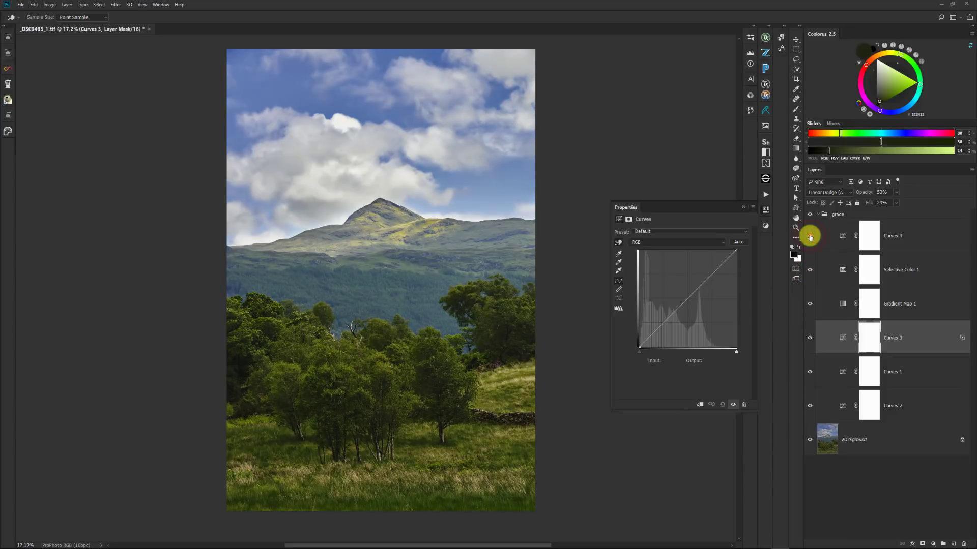
pyautogui.click(810, 236)
pyautogui.click(743, 207)
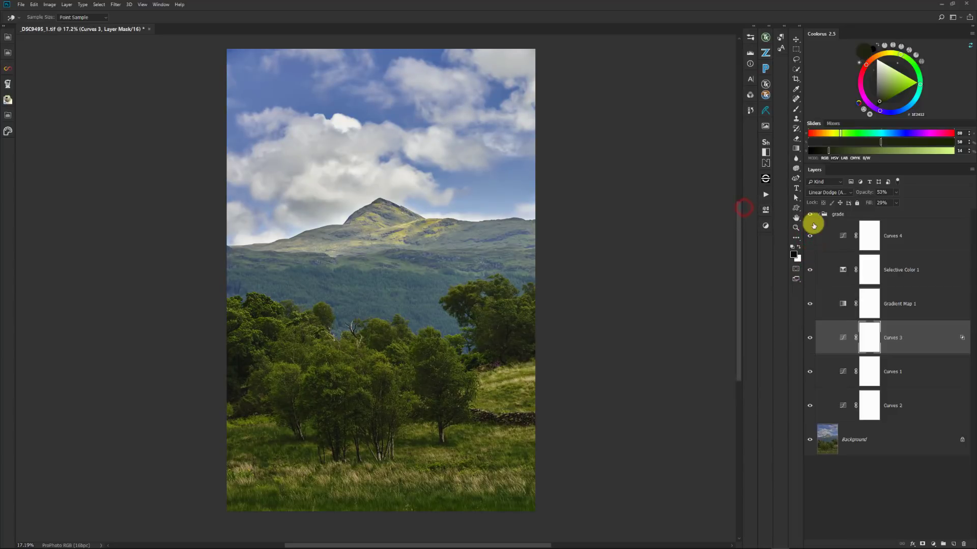
pyautogui.click(818, 214)
pyautogui.press('s')
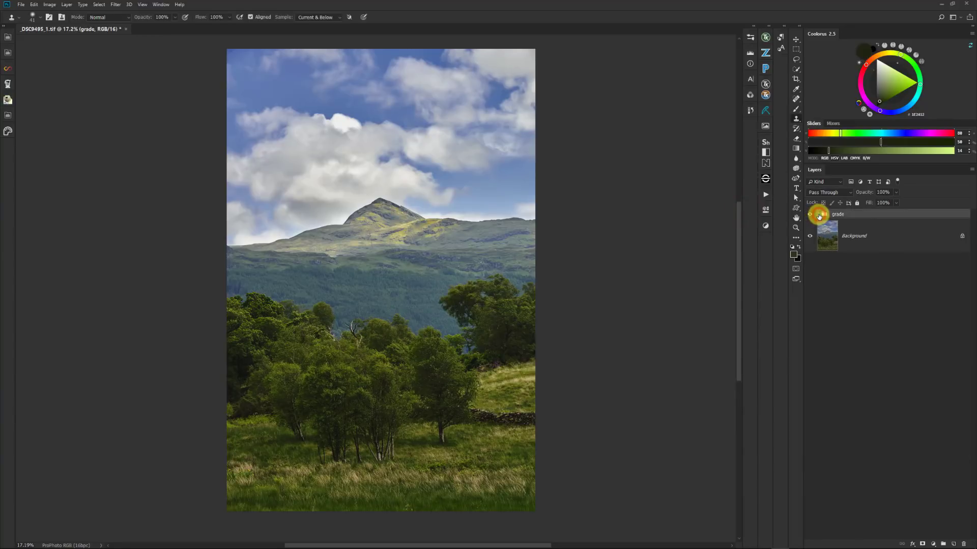
# Step: Duplicate the Background layer twice and select both copies
pyautogui.click(876, 235)
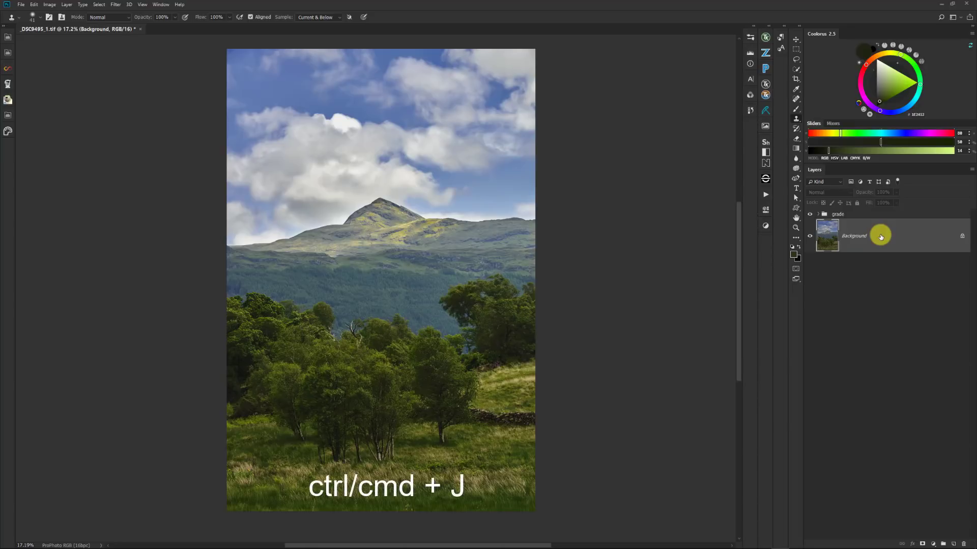
pyautogui.hotkey('ctrl', 'j')
pyautogui.hotkey('ctrl', 'j')
pyautogui.keyDown('shift'); pyautogui.click(873, 278); pyautogui.keyUp('shift')
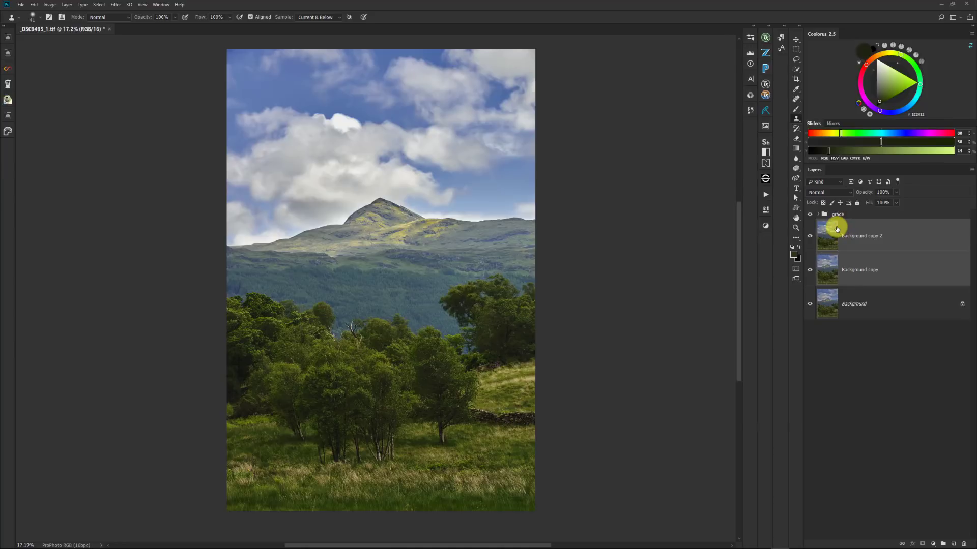
# Step: Compare the image with the grade group off and on, and review the adjustment layers inside it
pyautogui.click(810, 216)
pyautogui.click(810, 217)
pyautogui.click(810, 218)
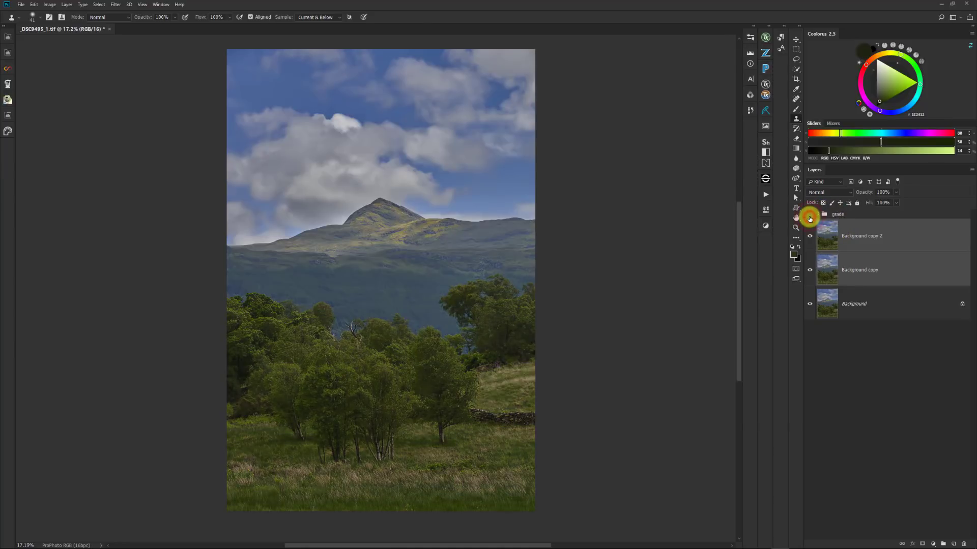
pyautogui.click(810, 216)
pyautogui.click(817, 215)
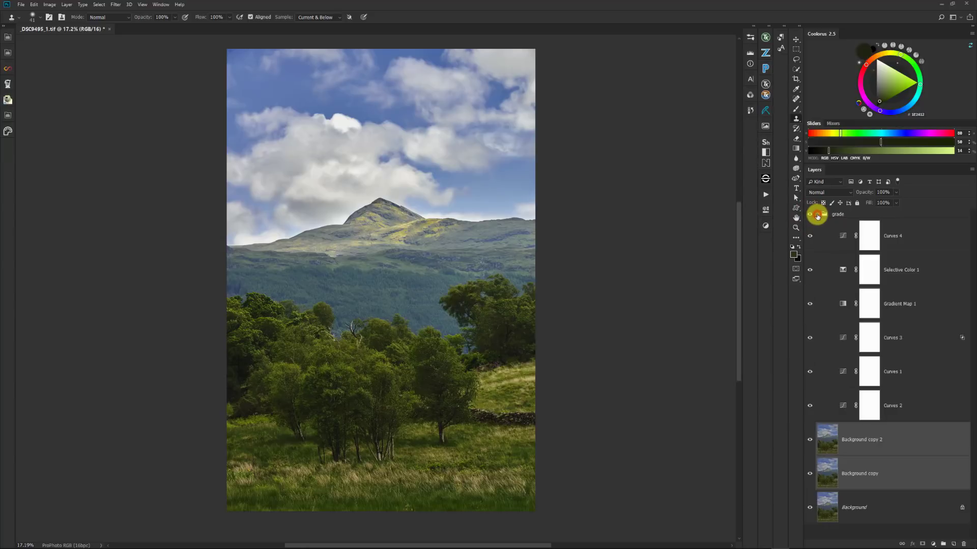
pyautogui.click(818, 214)
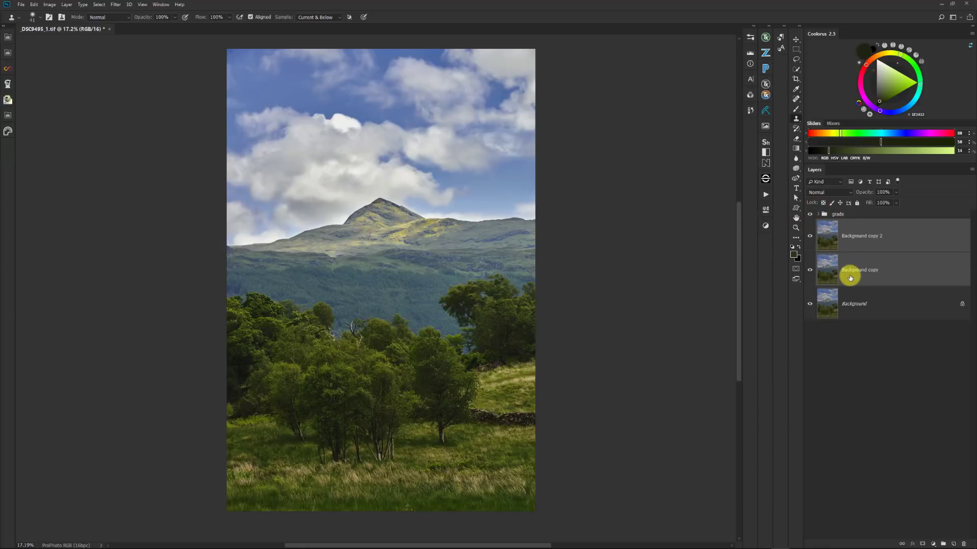
# Step: Rename the Background copy 2 layer as mountain
pyautogui.click(845, 237)
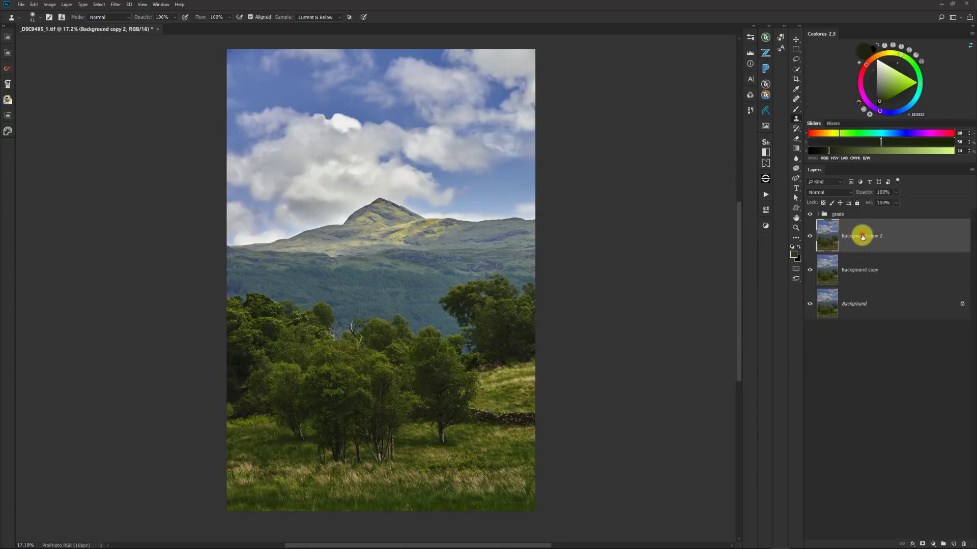
pyautogui.doubleClick(861, 236)
pyautogui.write('mountain')
pyautogui.press('Return')
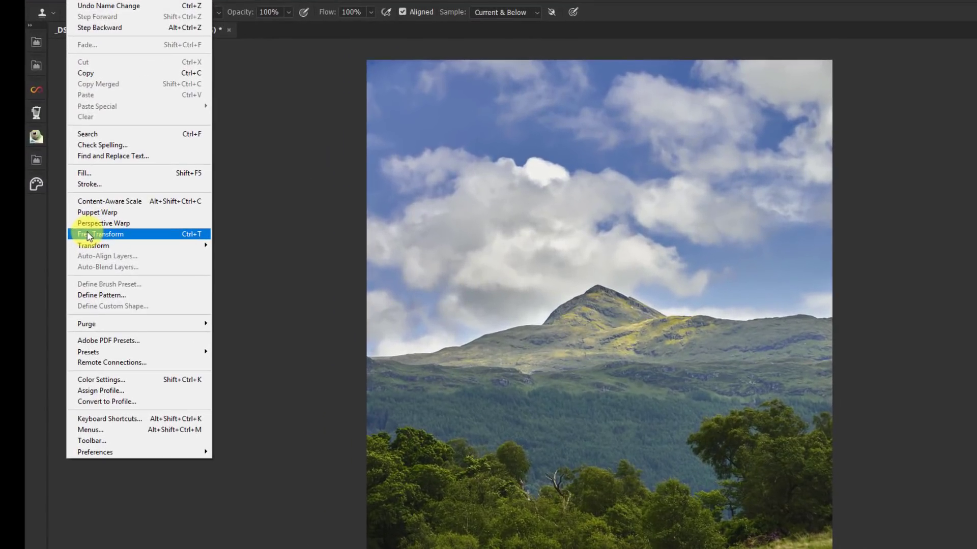
# Step: Try scaling and rotating the mountain layer with Free Transform to about -73 degrees, and undo it
pyautogui.moveTo(90, 248)
pyautogui.moveTo(175, 244)
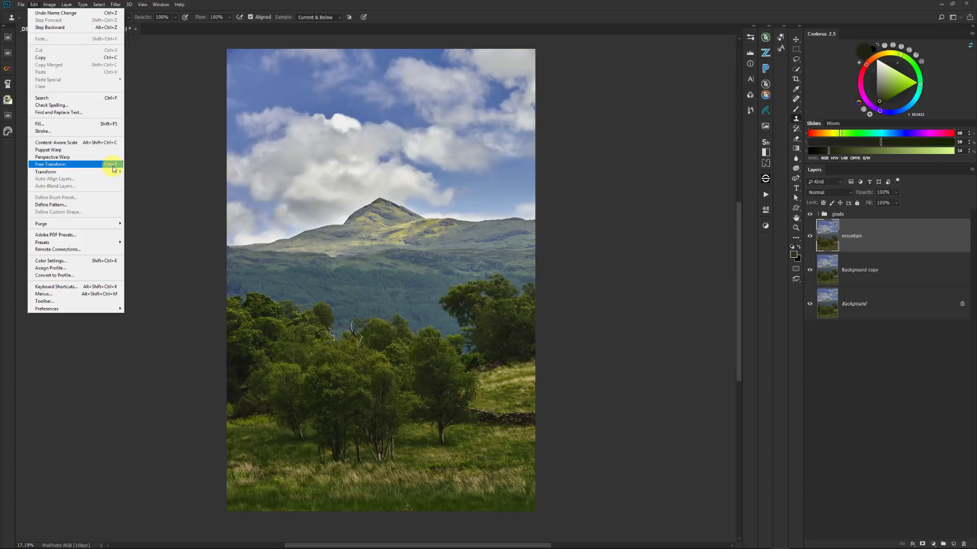
pyautogui.click(112, 166)
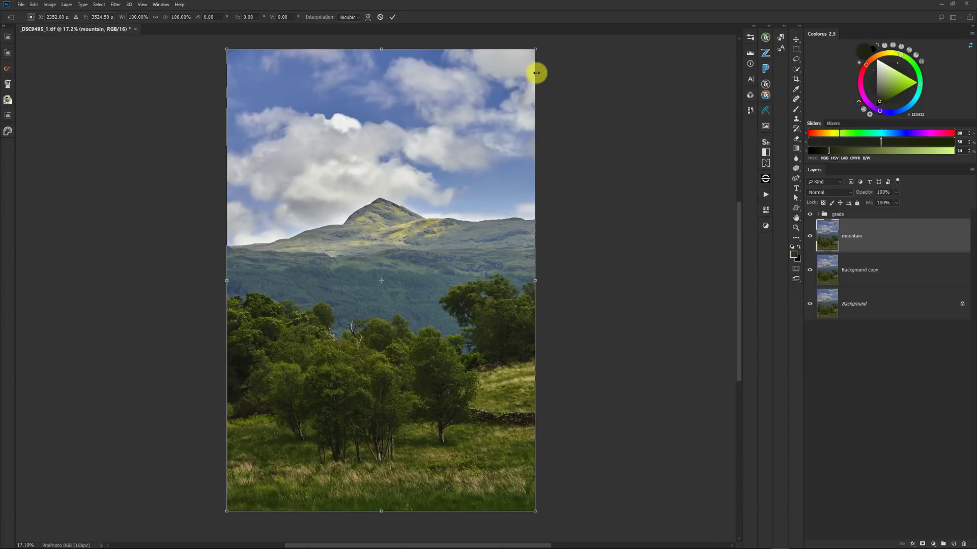
pyautogui.scroll(-1, 404, 280)
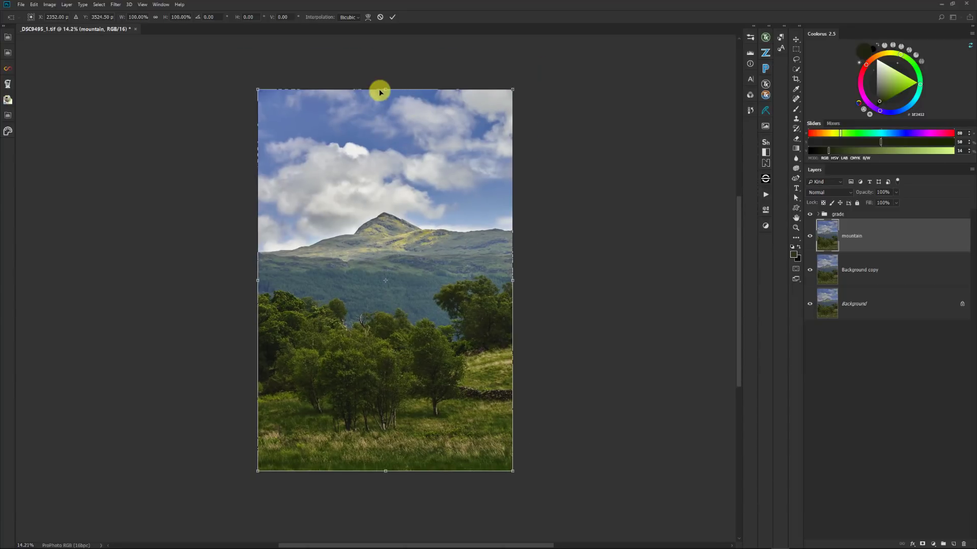
pyautogui.moveTo(384, 91)
pyautogui.mouseDown()
pyautogui.moveTo(381, 61)
pyautogui.moveTo(380, 139)
pyautogui.moveTo(382, 83)
pyautogui.mouseUp()
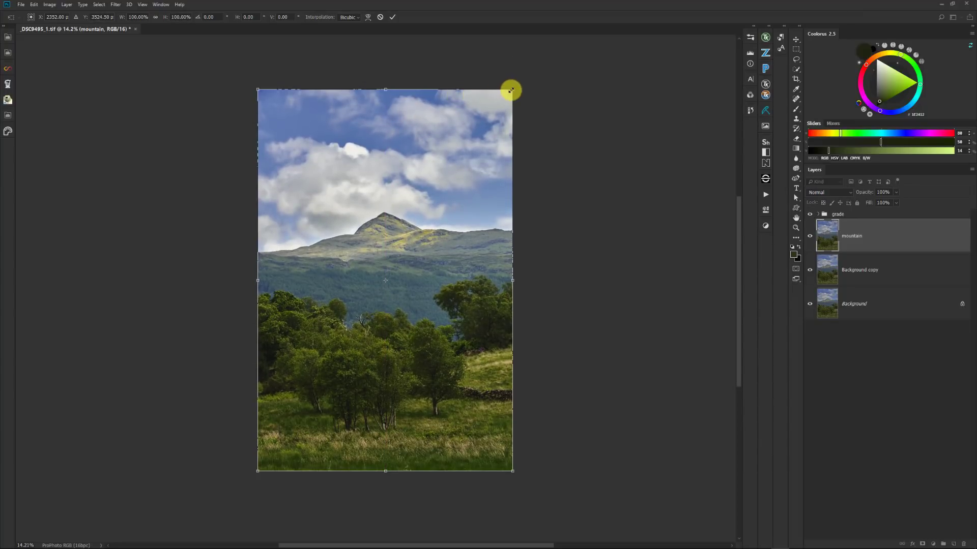
pyautogui.moveTo(512, 90); pyautogui.dragTo(311, 186)
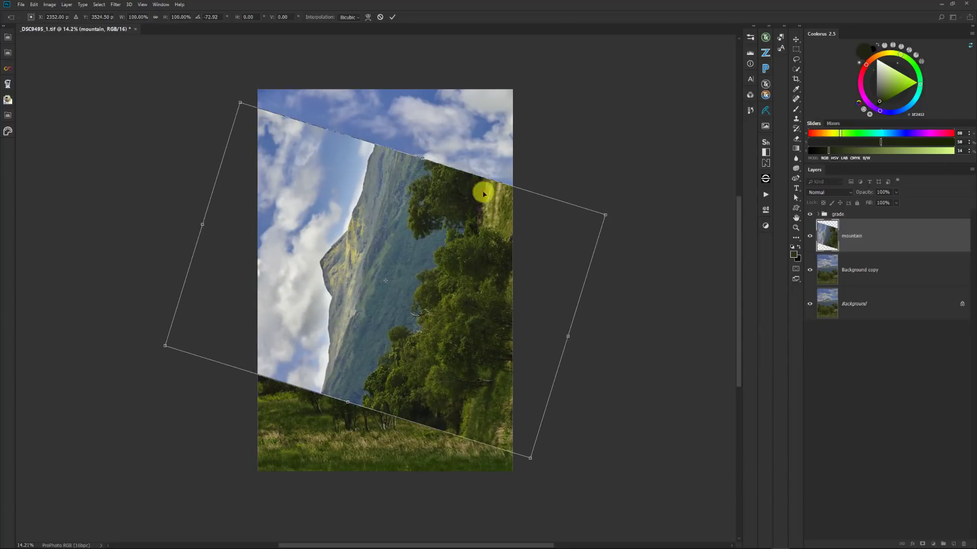
pyautogui.hotkey('ctrl', 'z')
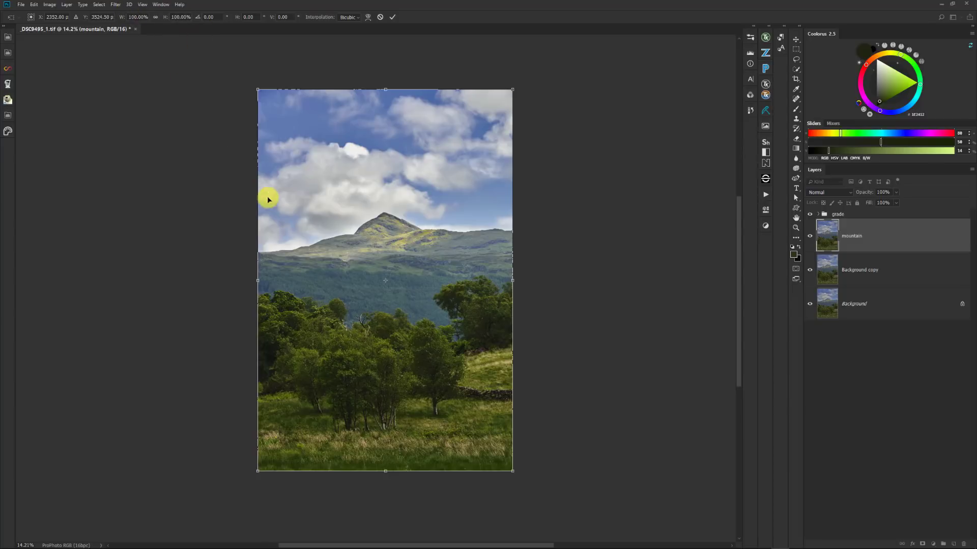
# Step: Try stretching the mountain layer on both sides to about 140% width and moving it, and cancel the transform
pyautogui.moveTo(258, 282); pyautogui.dragTo(200, 283)
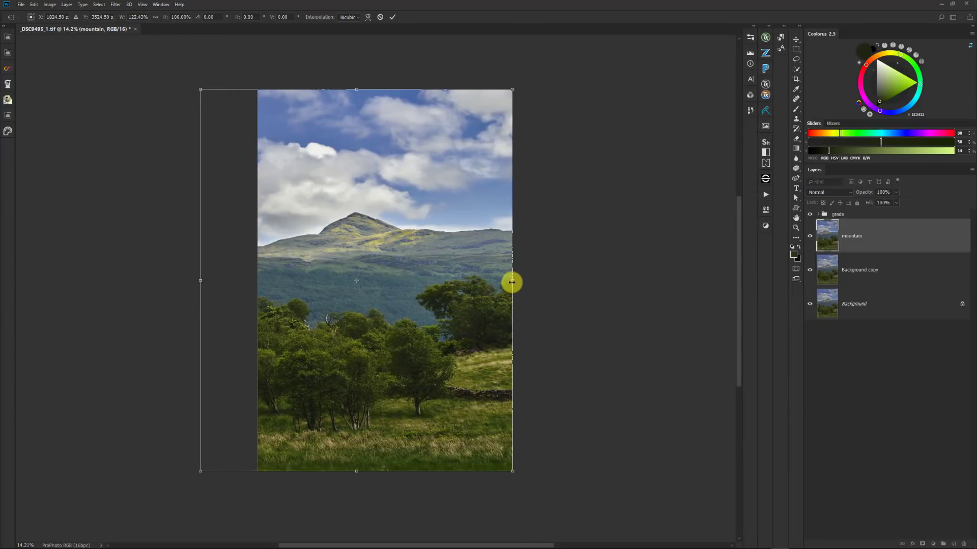
pyautogui.moveTo(512, 282); pyautogui.dragTo(560, 279)
pyautogui.moveTo(426, 256); pyautogui.dragTo(444, 260)
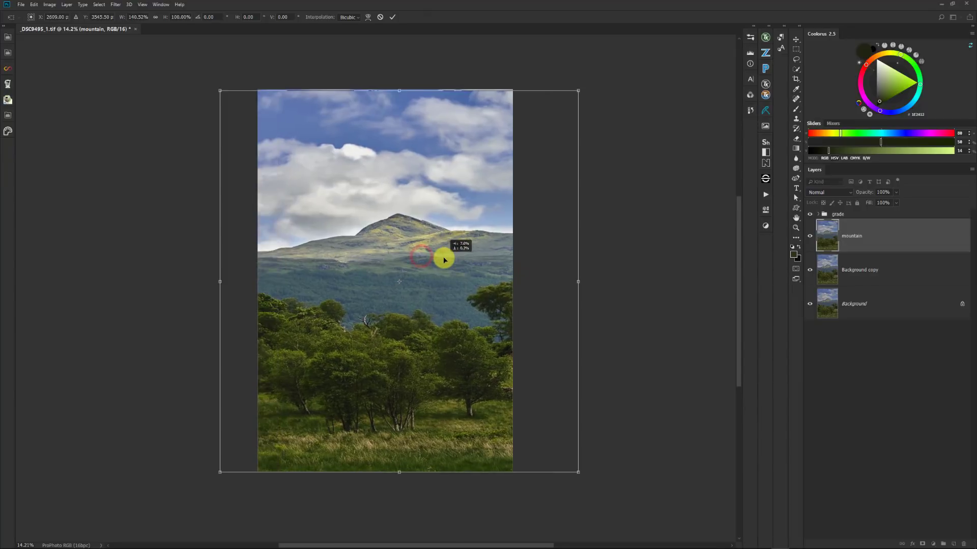
pyautogui.hotkey('ctrl', 'z')
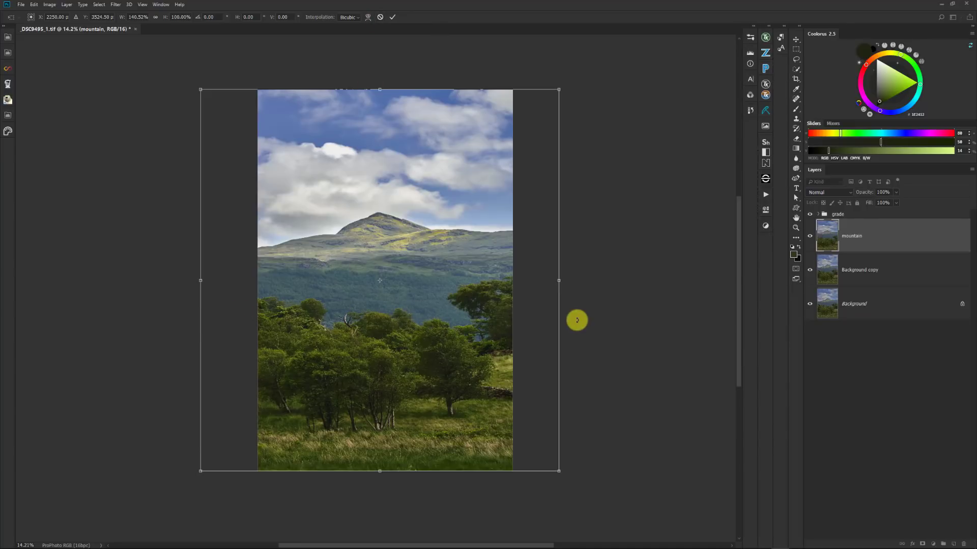
pyautogui.click(381, 19)
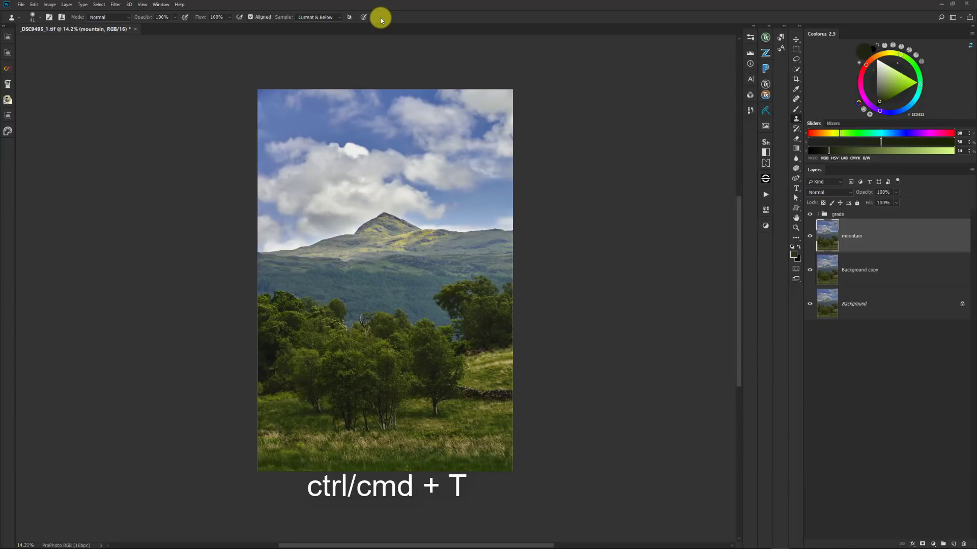
# Step: Start Free Transform on the mountain layer and scale it to 115% with width and height linked
pyautogui.hotkey('ctrl', 't')
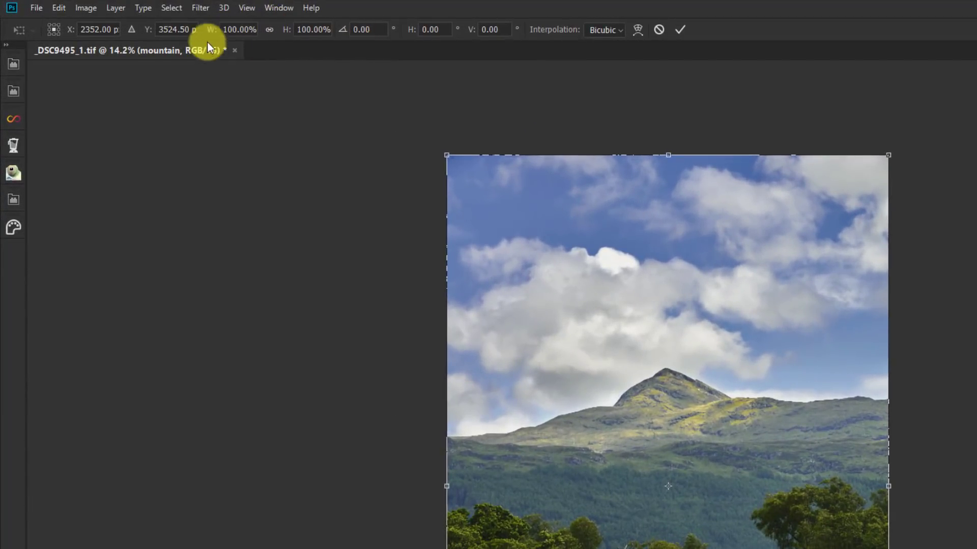
pyautogui.click(268, 29)
pyautogui.moveTo(204, 35); pyautogui.dragTo(222, 33)
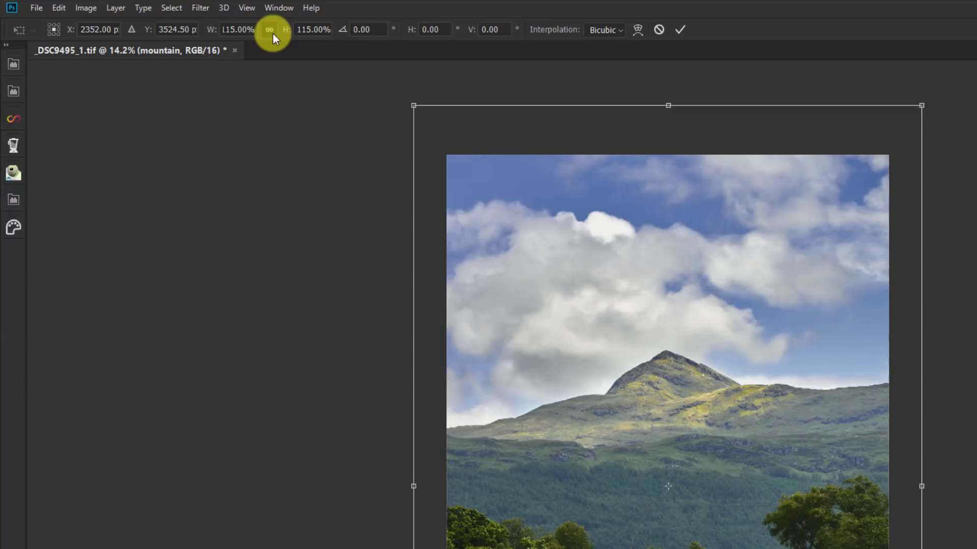
# Step: Reset the mountain layer's transform scale to 100% and unlink its width and height
pyautogui.click(232, 30)
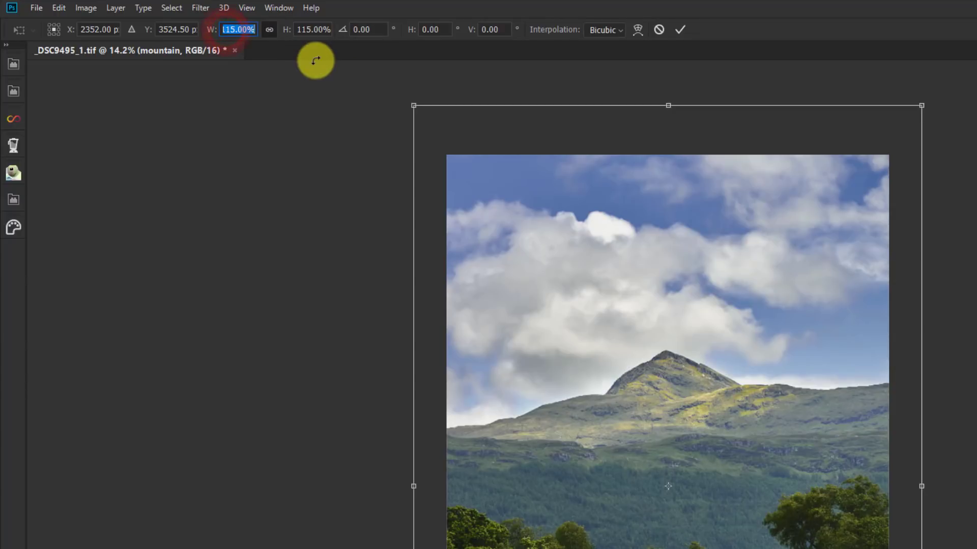
pyautogui.write('100')
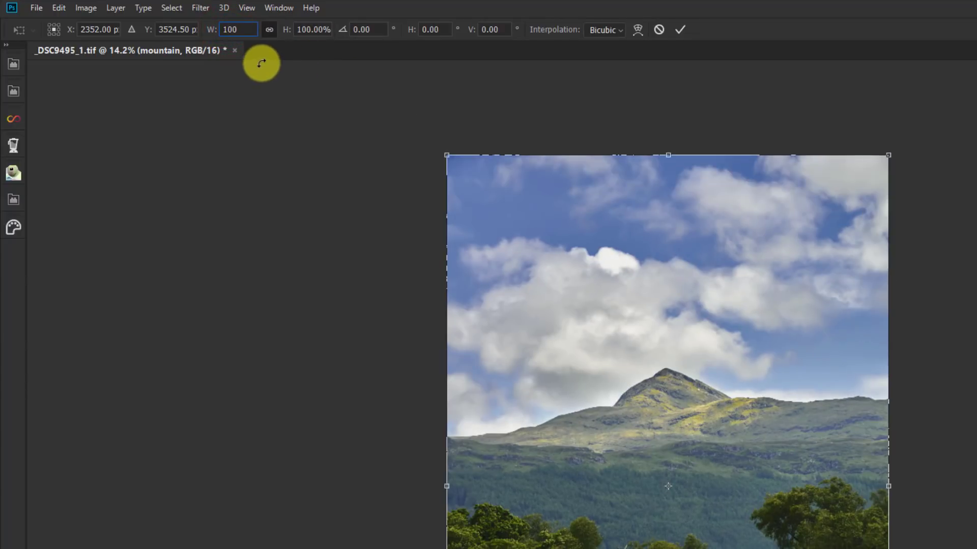
pyautogui.click(270, 30)
pyautogui.click(266, 66)
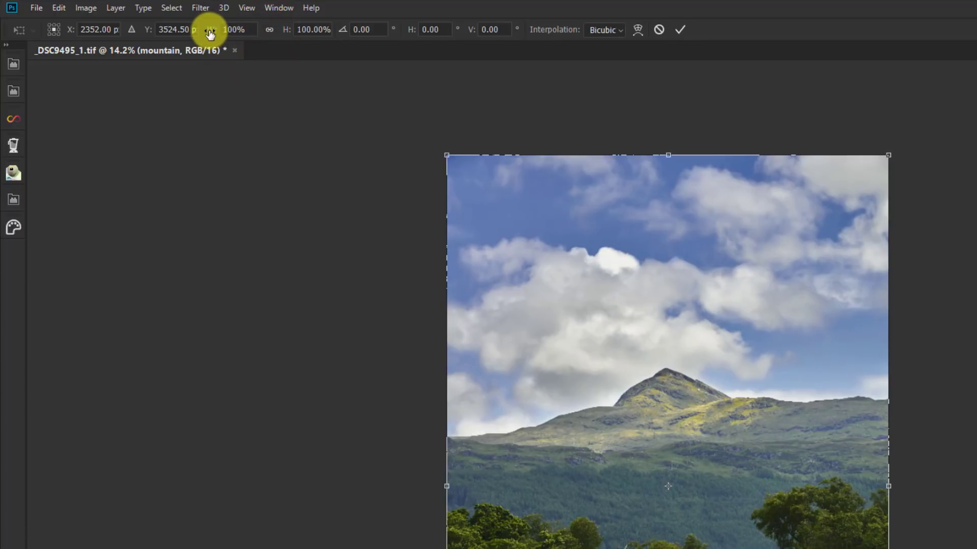
# Step: Scale the mountain layer to 117% width and 127% height, with the two dimensions unlinked
pyautogui.moveTo(210, 32); pyautogui.dragTo(212, 34)
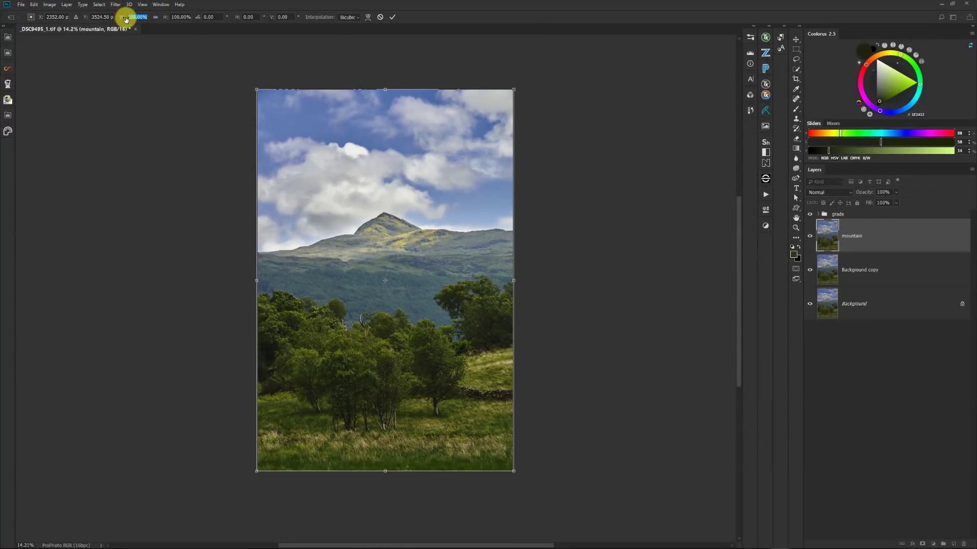
pyautogui.moveTo(126, 19); pyautogui.dragTo(127, 20)
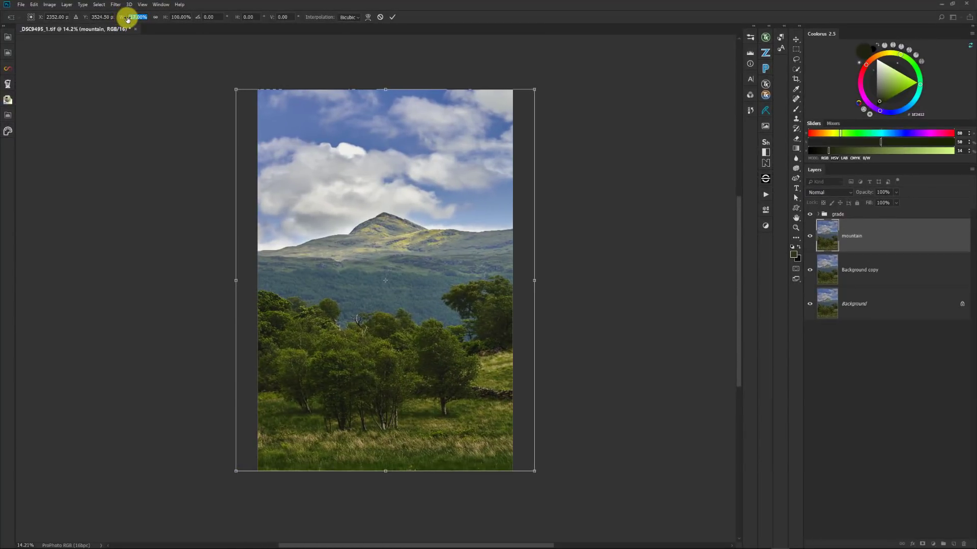
pyautogui.click(154, 20)
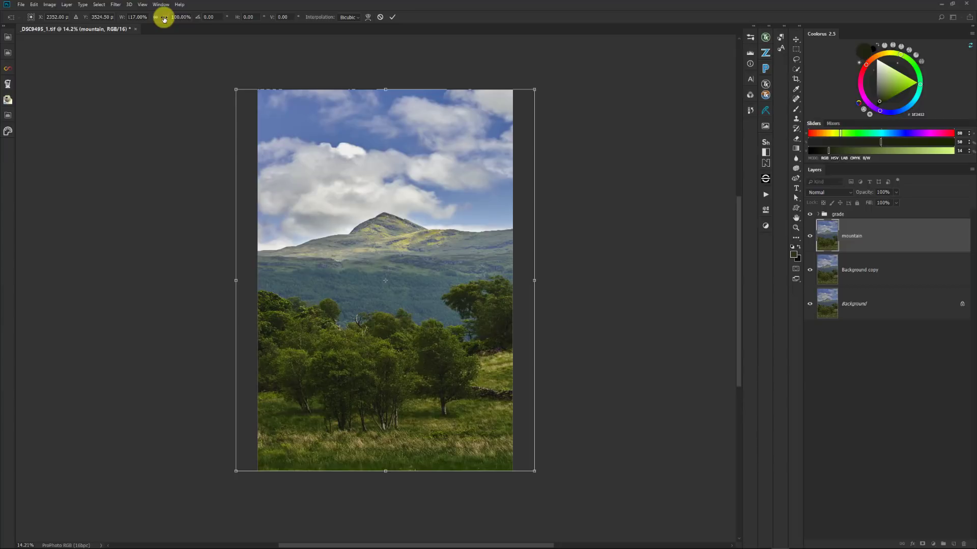
pyautogui.moveTo(164, 19); pyautogui.dragTo(174, 20)
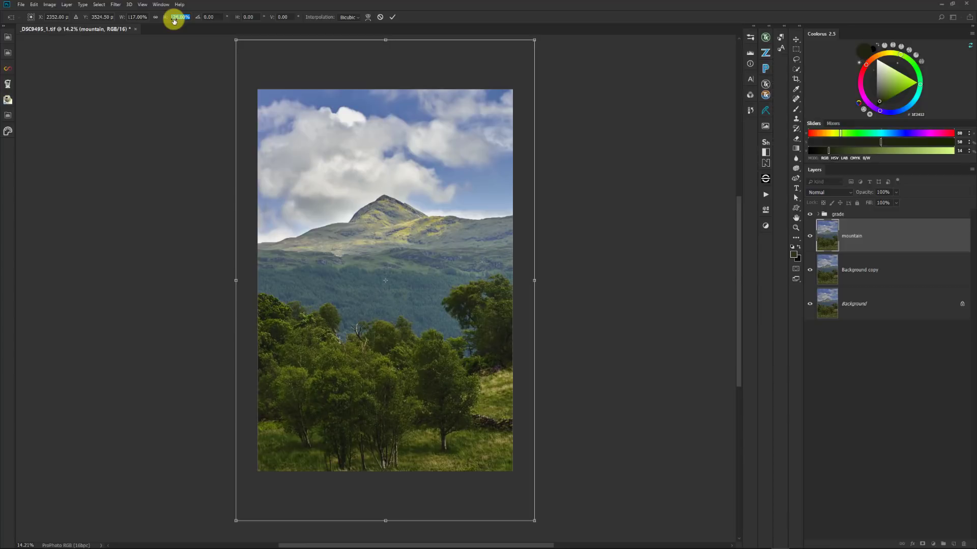
pyautogui.moveTo(174, 20); pyautogui.dragTo(174, 21)
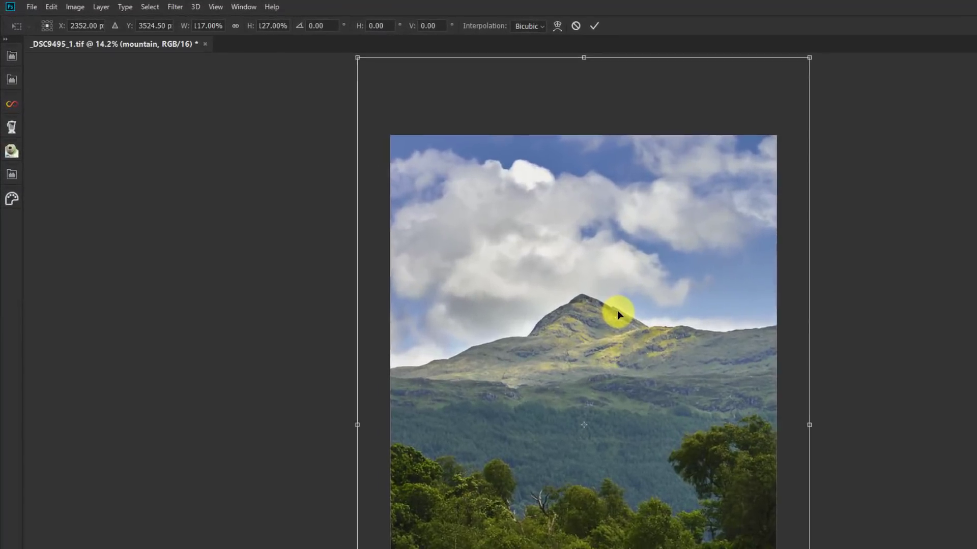
# Step: Switch the mountain layer's transform to Warp and pull the upper handle of the grid's right side outward
pyautogui.rightClick(408, 207)
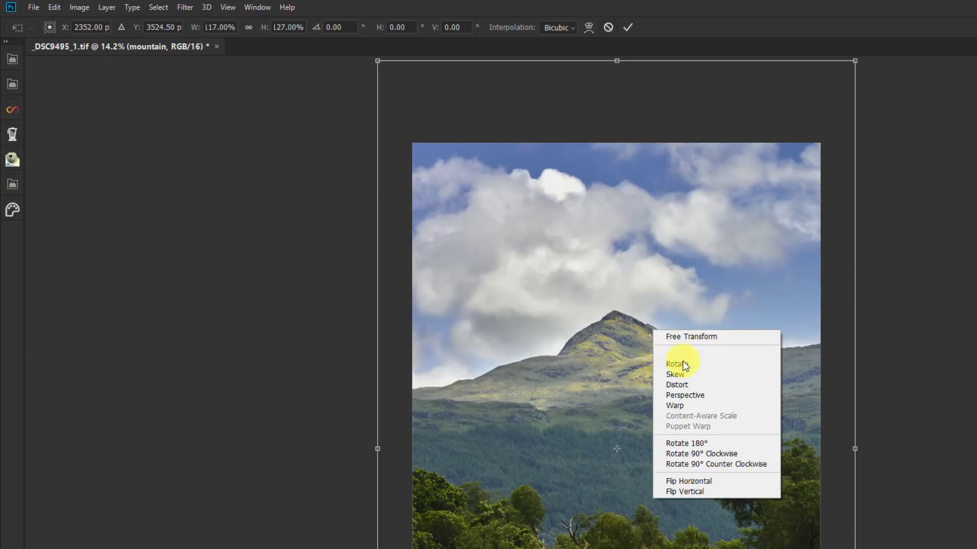
pyautogui.click(687, 405)
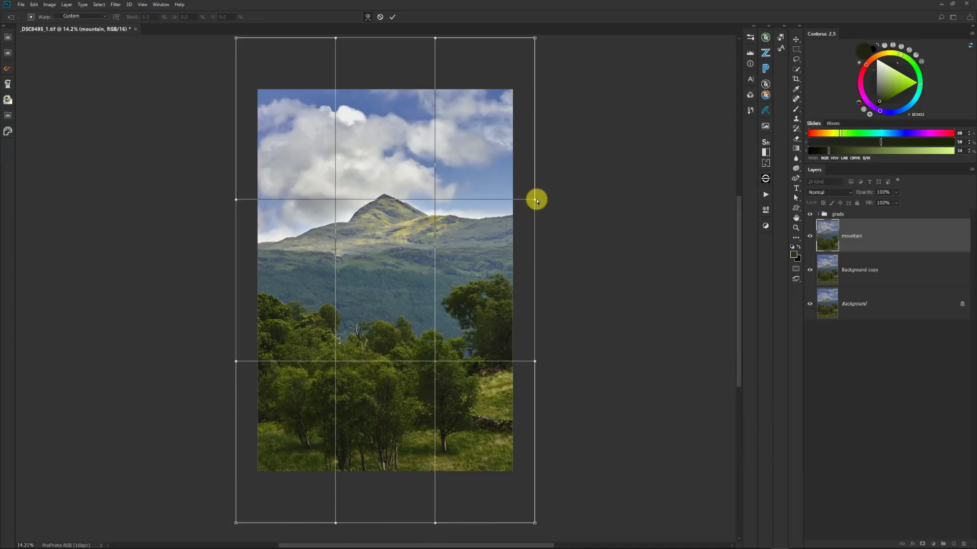
pyautogui.moveTo(537, 201)
pyautogui.mouseDown()
pyautogui.moveTo(558, 197)
pyautogui.moveTo(534, 205)
pyautogui.mouseUp()
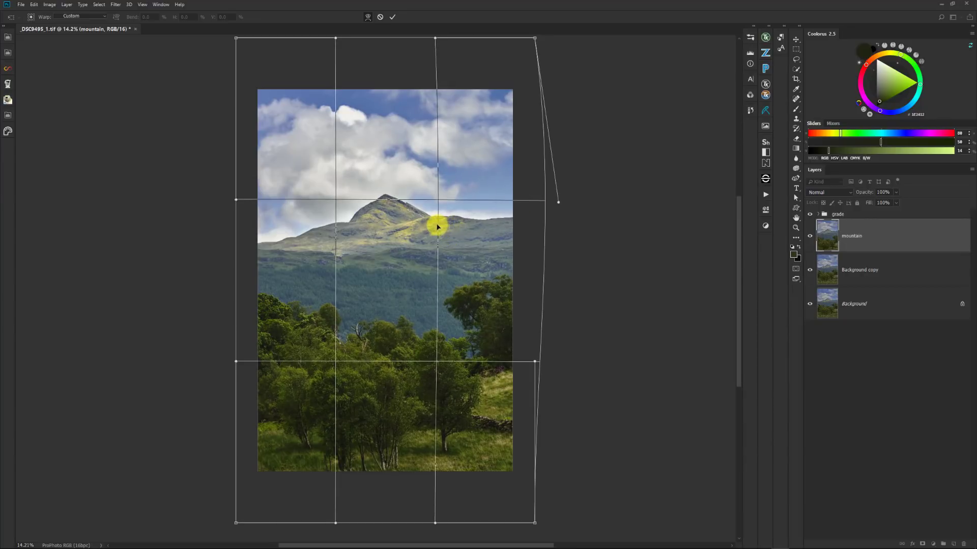
# Step: Arch the warp grid's upper edge by raising both of its handles, and bow both sides outward at the mountain's height
pyautogui.moveTo(430, 218); pyautogui.dragTo(428, 236)
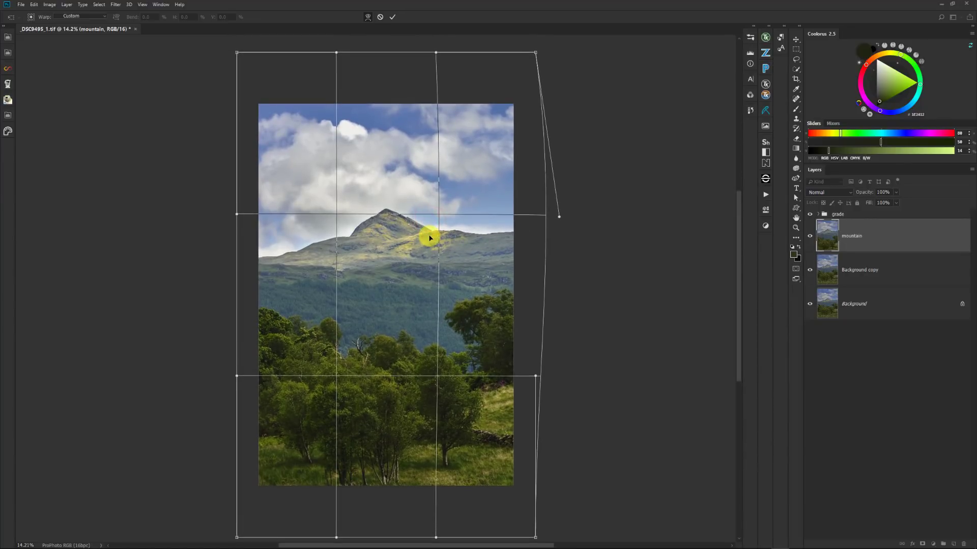
pyautogui.scroll(-1, 415, 239)
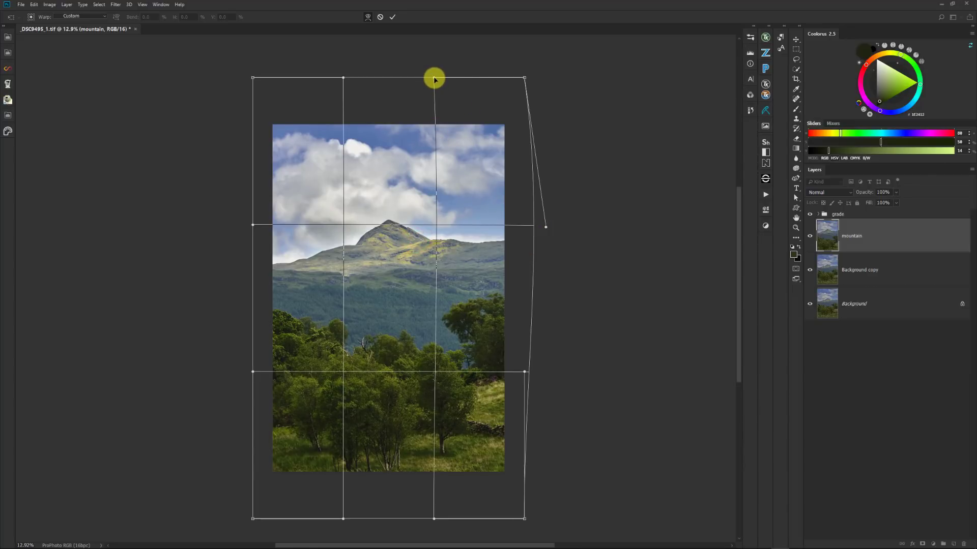
pyautogui.scroll(-1, 436, 231)
pyautogui.scroll(1, 427, 209)
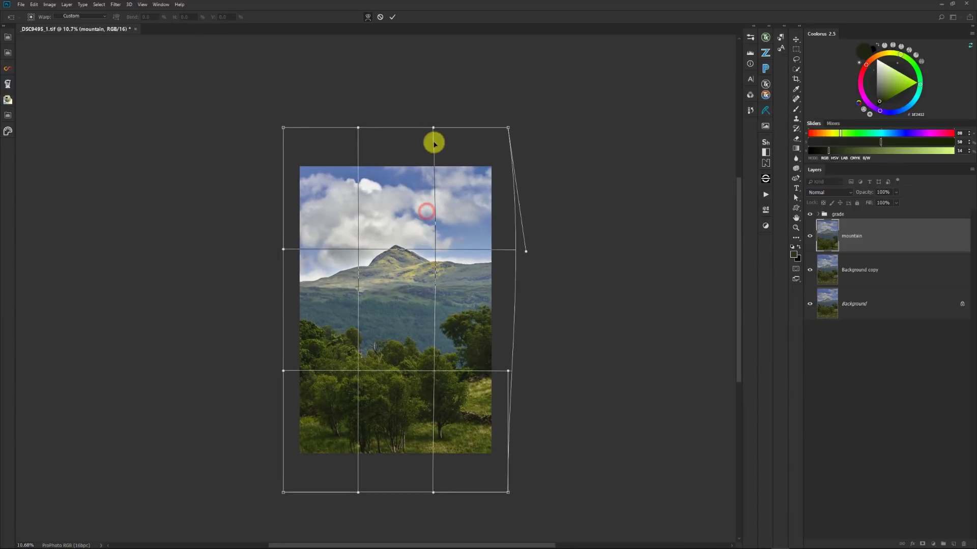
pyautogui.moveTo(433, 130); pyautogui.dragTo(435, 68)
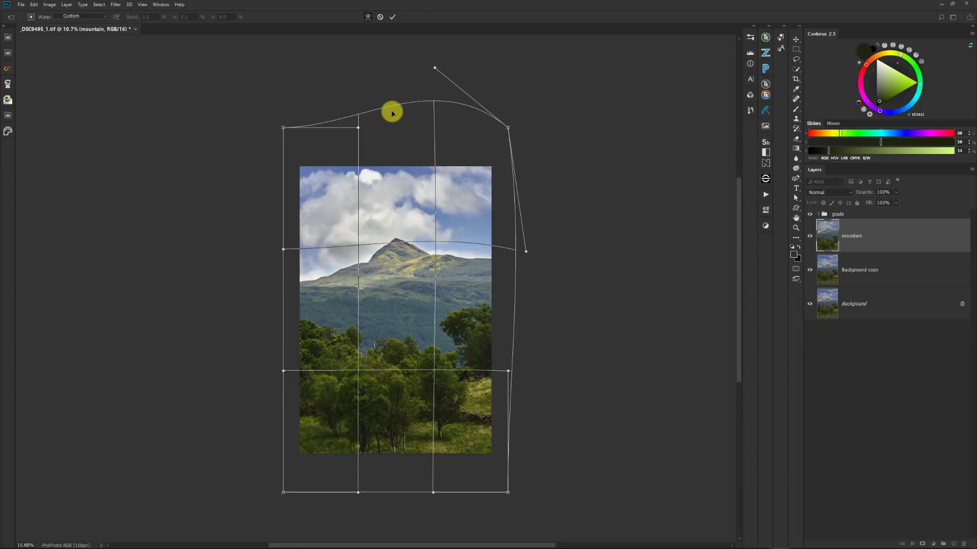
pyautogui.moveTo(356, 121); pyautogui.dragTo(354, 78)
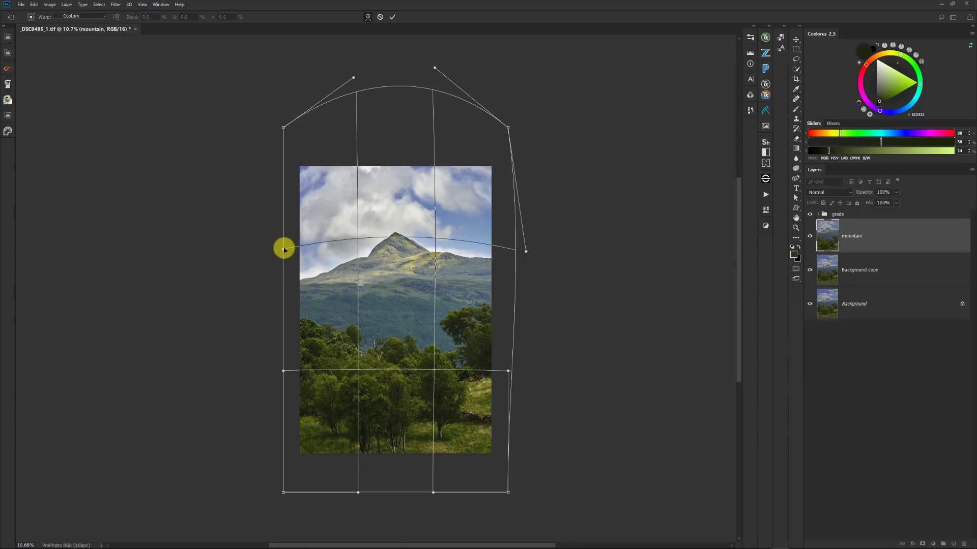
pyautogui.moveTo(282, 251); pyautogui.dragTo(269, 252)
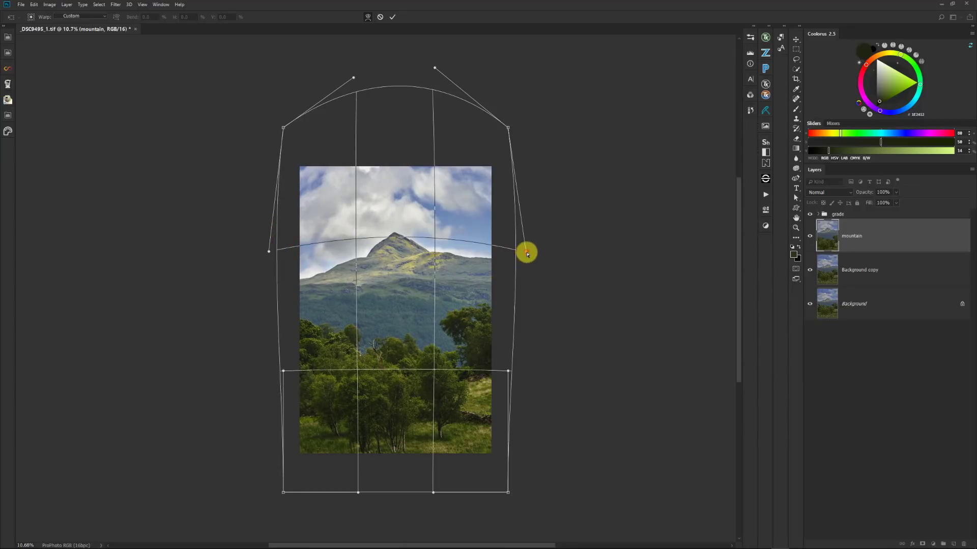
pyautogui.moveTo(527, 254)
pyautogui.mouseDown()
pyautogui.moveTo(538, 249)
pyautogui.moveTo(534, 272)
pyautogui.moveTo(541, 249)
pyautogui.moveTo(536, 256)
pyautogui.mouseUp()
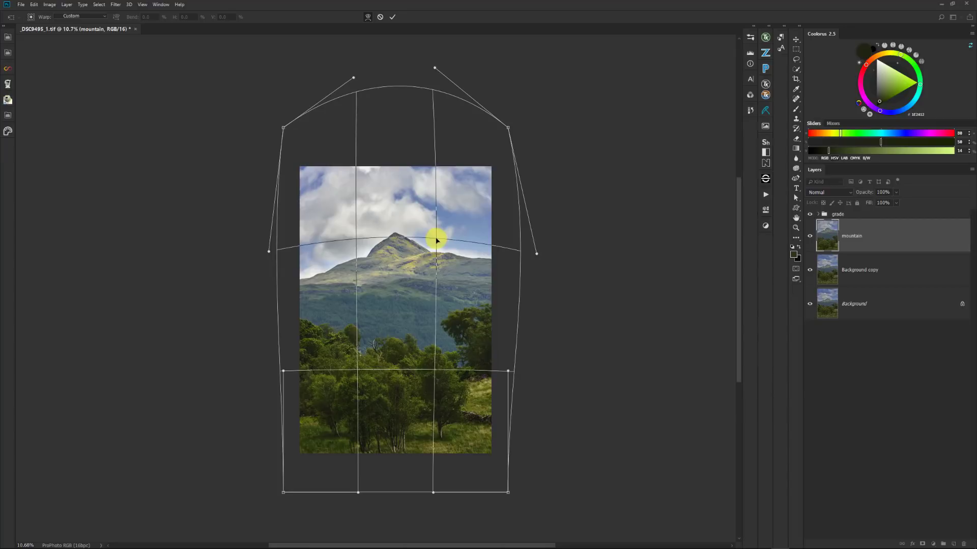
# Step: Try warping the mountain peak up and to the left, and undo it
pyautogui.moveTo(436, 240)
pyautogui.mouseDown()
pyautogui.moveTo(443, 254)
pyautogui.moveTo(422, 206)
pyautogui.moveTo(418, 234)
pyautogui.mouseUp()
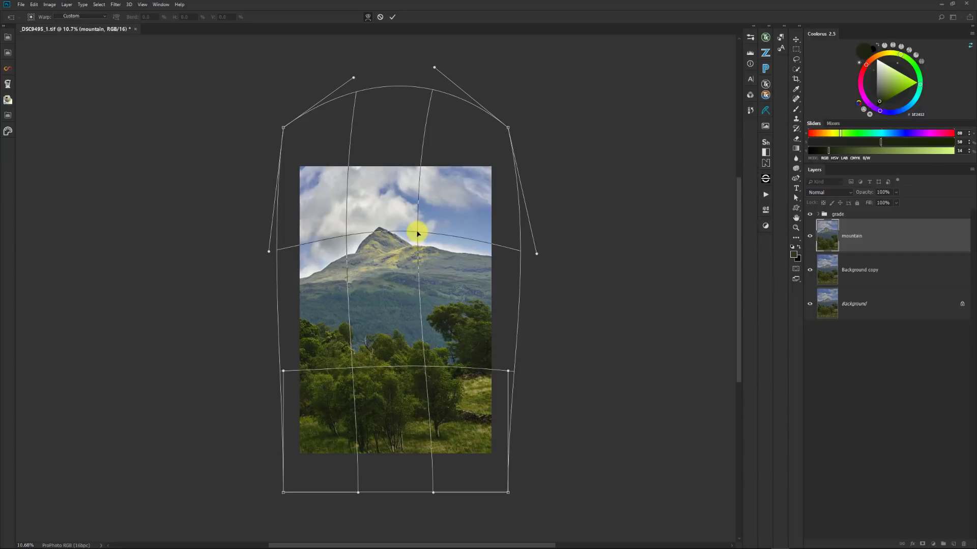
pyautogui.hotkey('ctrl', 'z')
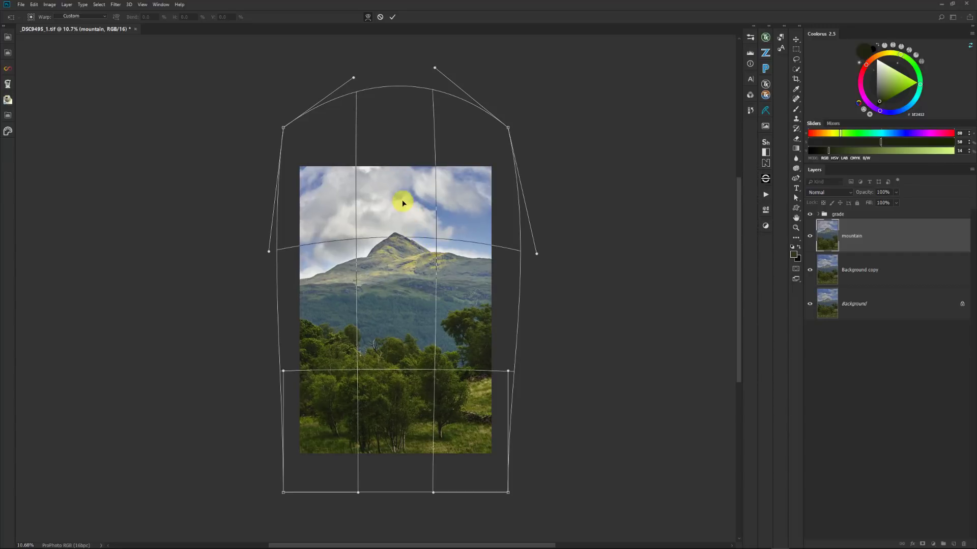
# Step: Warp the mountain peak upward and the trees downward, and fine-tune the curvature of the grid's left and right sides
pyautogui.moveTo(398, 204); pyautogui.dragTo(398, 187)
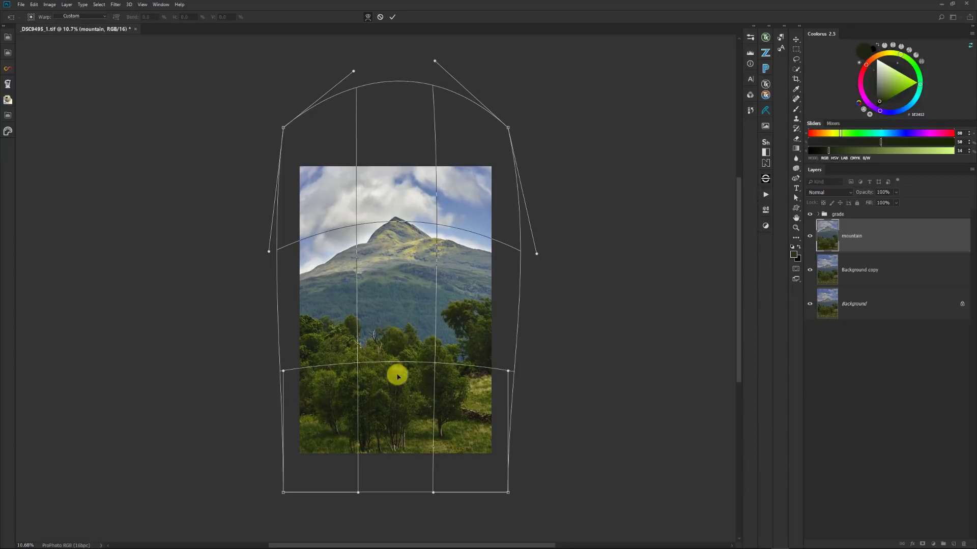
pyautogui.moveTo(402, 388); pyautogui.dragTo(402, 410)
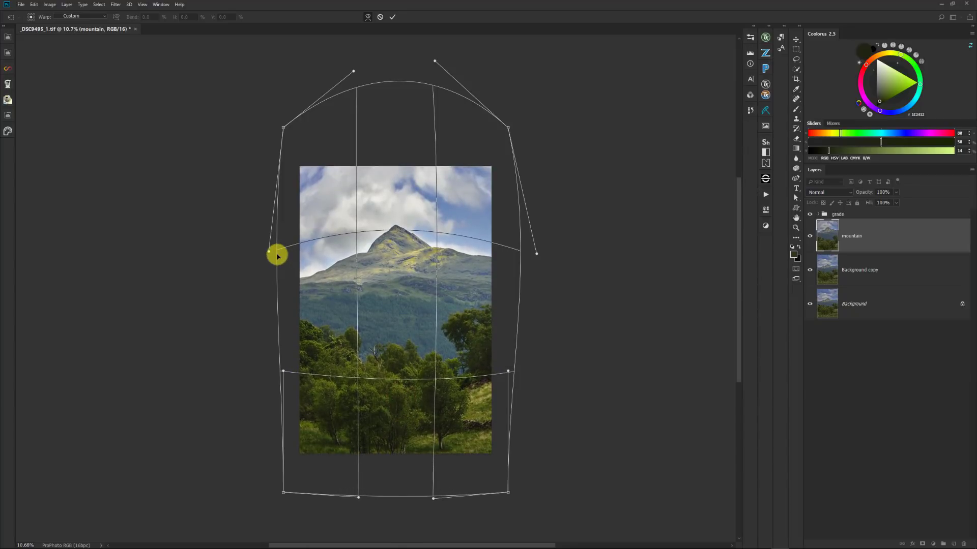
pyautogui.moveTo(277, 253); pyautogui.dragTo(280, 257)
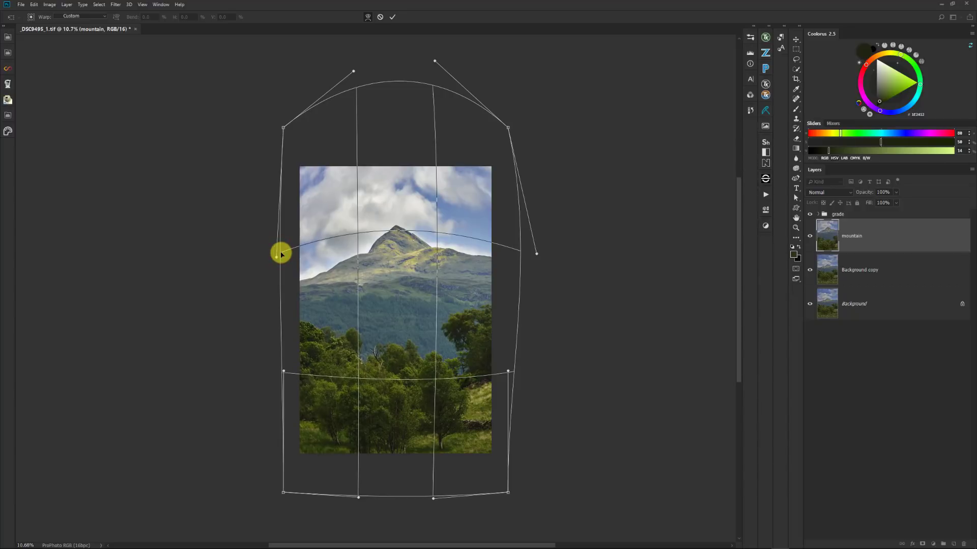
pyautogui.moveTo(517, 251)
pyautogui.mouseDown()
pyautogui.moveTo(517, 262)
pyautogui.moveTo(518, 247)
pyautogui.mouseUp()
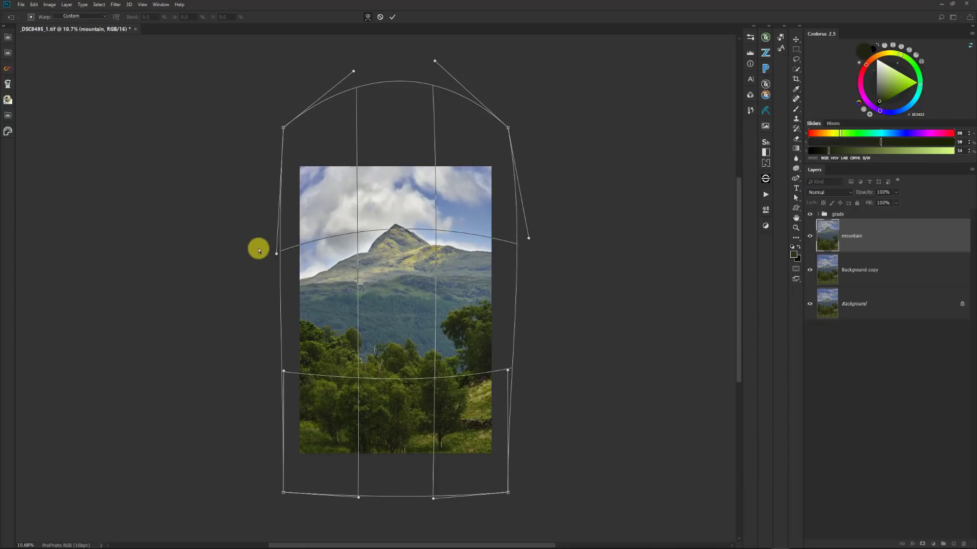
pyautogui.moveTo(280, 253)
pyautogui.mouseDown()
pyautogui.moveTo(277, 265)
pyautogui.moveTo(274, 254)
pyautogui.mouseUp()
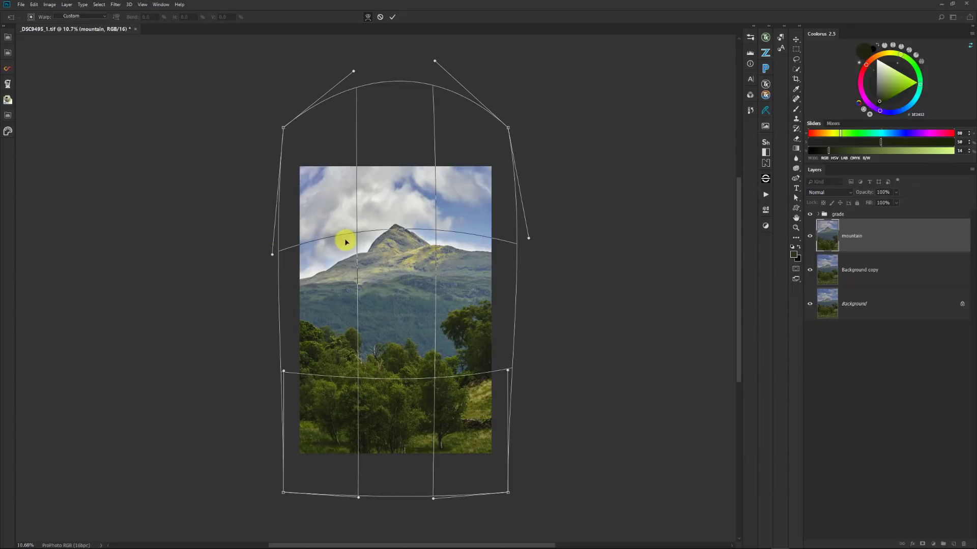
# Step: Nudge the mountain sideways within the warp grid at both slopes to center the peak
pyautogui.moveTo(357, 237); pyautogui.dragTo(356, 236)
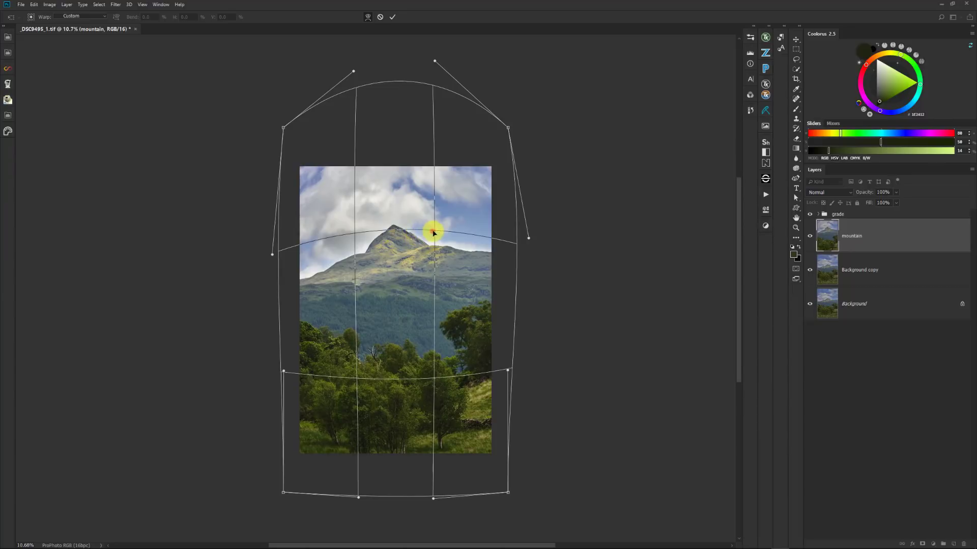
pyautogui.moveTo(433, 233); pyautogui.dragTo(440, 231)
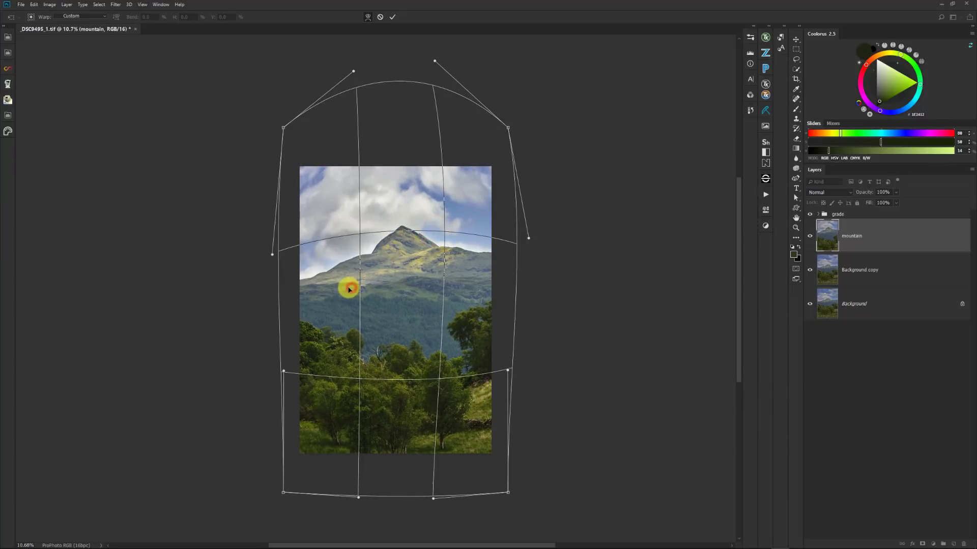
pyautogui.moveTo(349, 289); pyautogui.dragTo(347, 290)
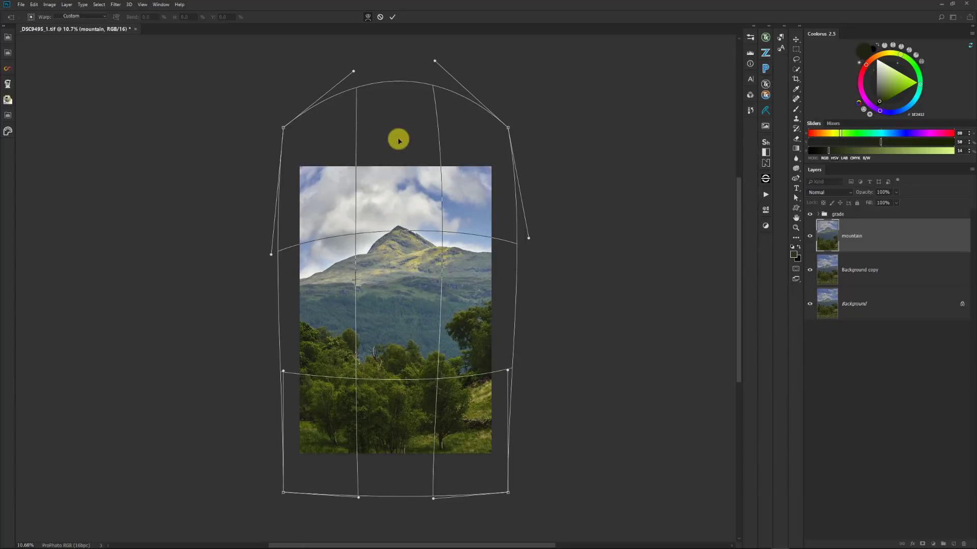
# Step: Raise both handles of the warp grid's upper edge slightly and apply the transform
pyautogui.moveTo(353, 73); pyautogui.dragTo(357, 59)
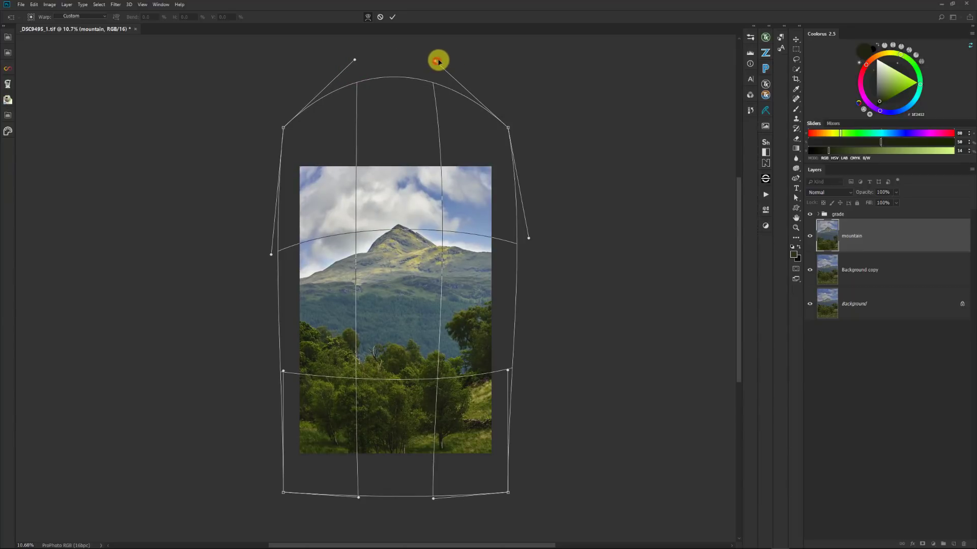
pyautogui.moveTo(438, 61); pyautogui.dragTo(441, 51)
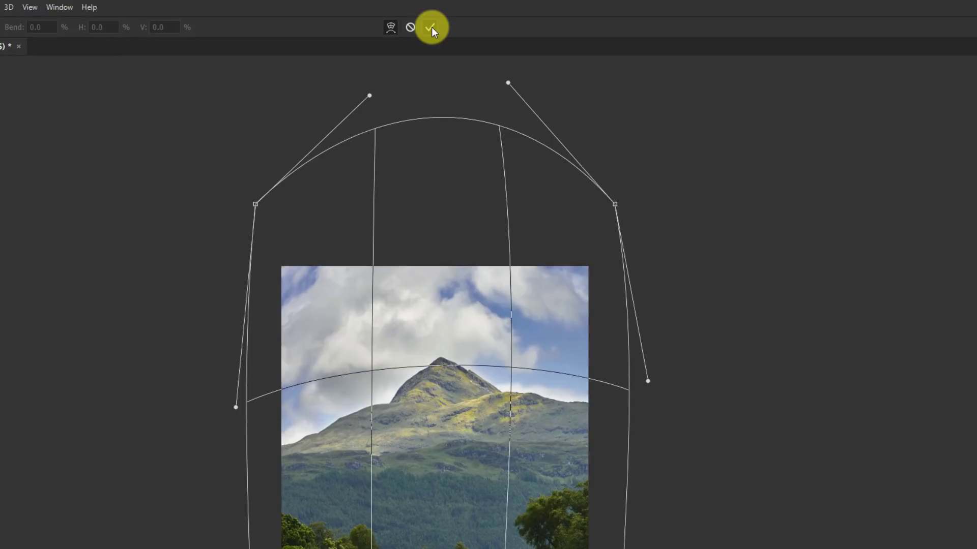
pyautogui.click(430, 27)
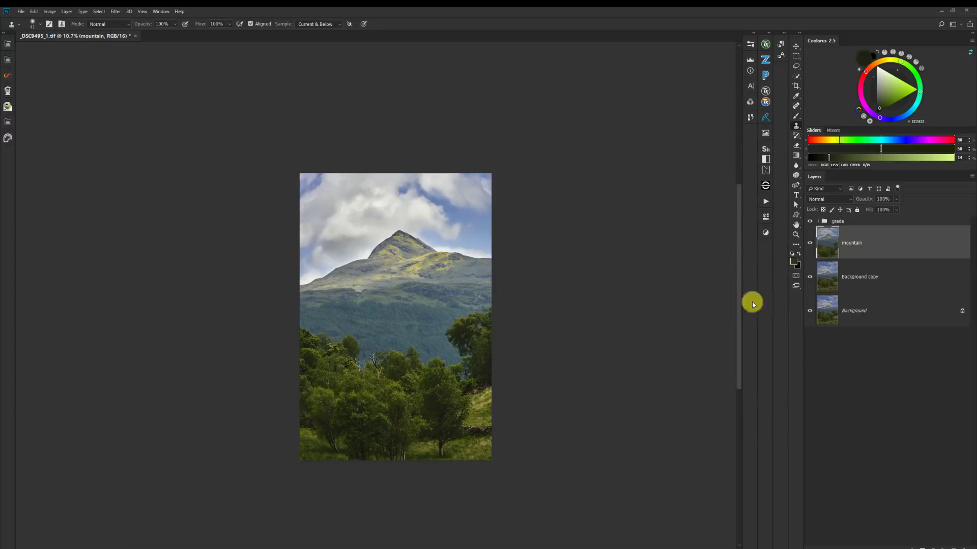
# Step: Rename the Background copy layer to foreground/clouds
pyautogui.doubleClick(847, 282)
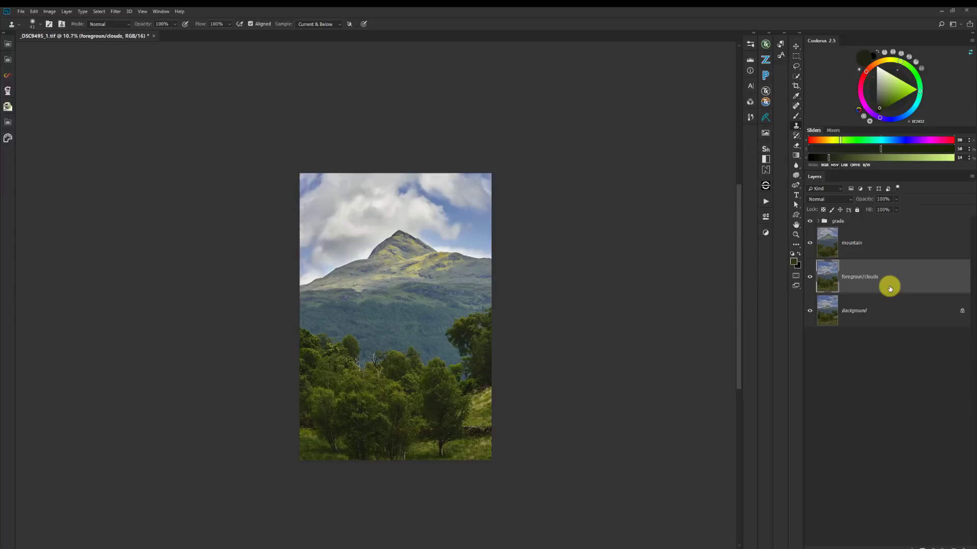
pyautogui.click(855, 281)
pyautogui.click(945, 302)
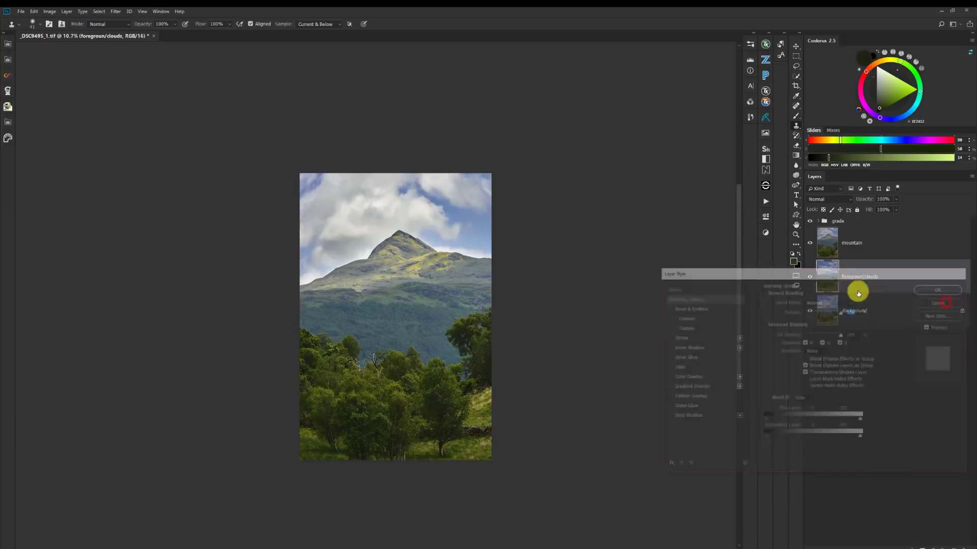
pyautogui.doubleClick(862, 278)
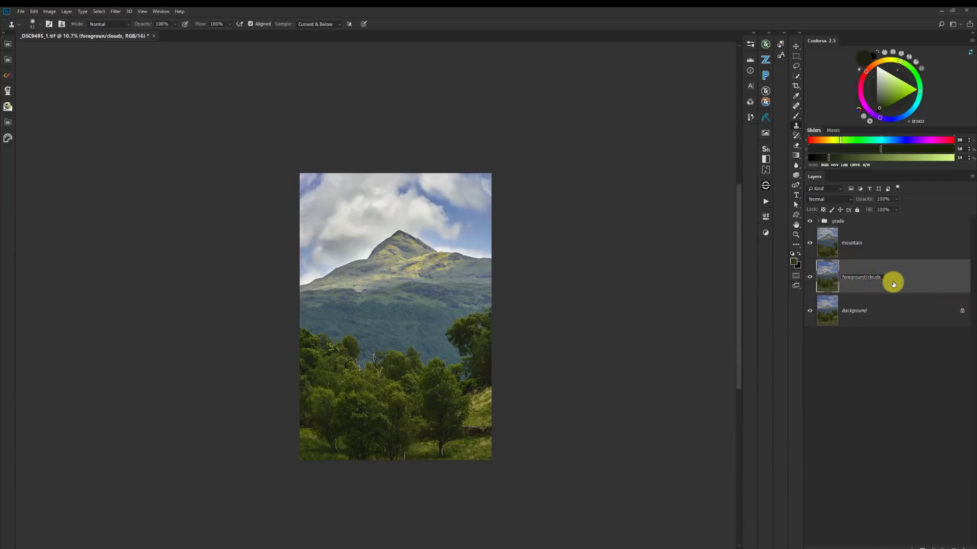
pyautogui.press('Return')
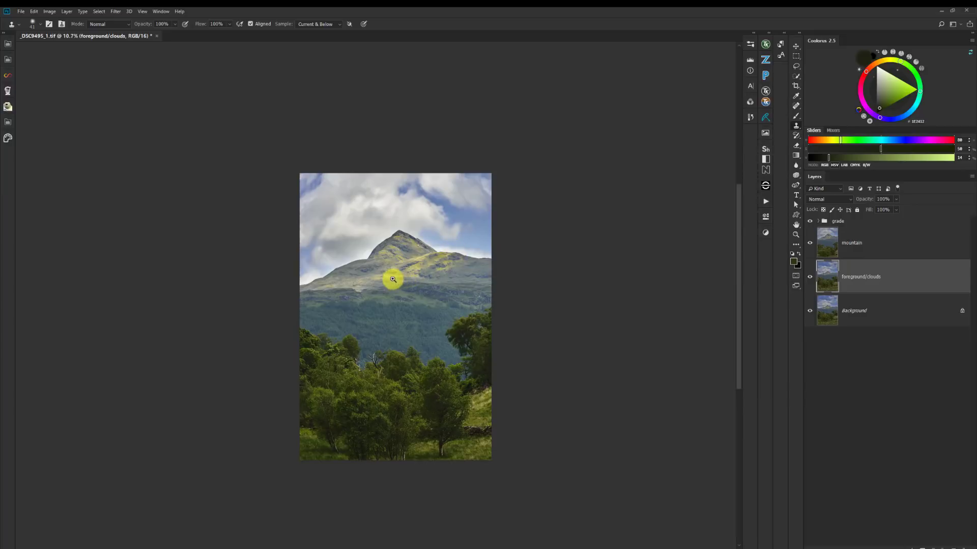
# Step: Try to select the sky with the Quick Selection tool while the foreground/clouds layer is active
pyautogui.moveTo(393, 279); pyautogui.dragTo(438, 156)
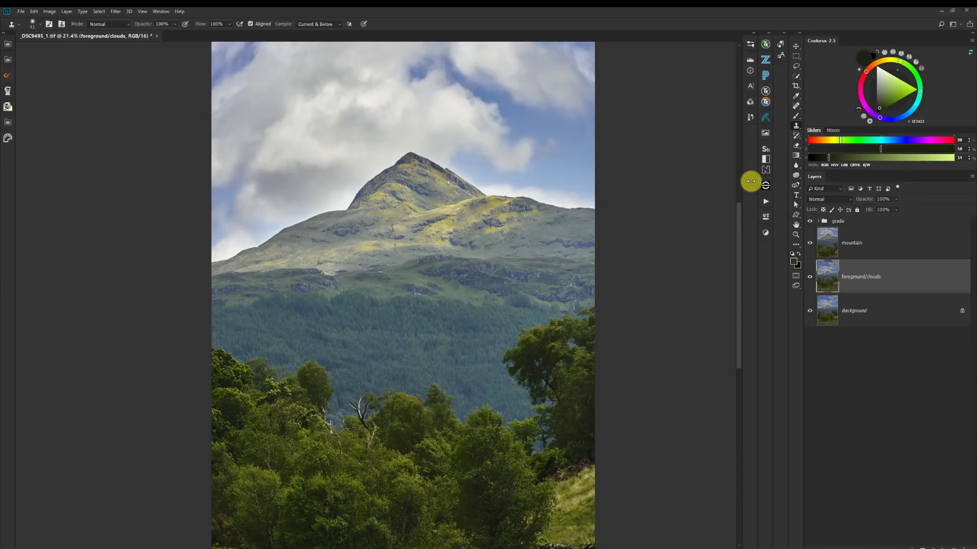
pyautogui.click(796, 77)
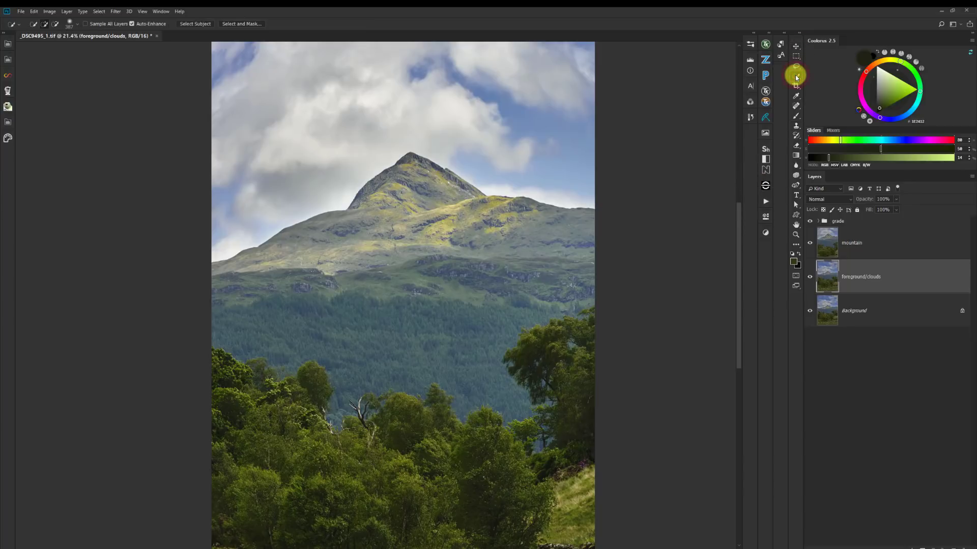
pyautogui.click(814, 77)
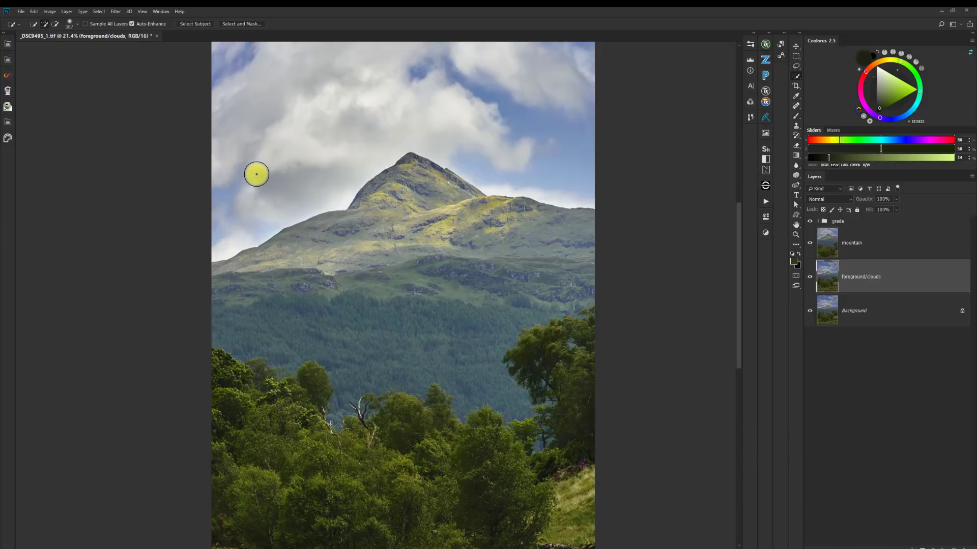
pyautogui.moveTo(256, 174)
pyautogui.mouseDown()
pyautogui.moveTo(367, 128)
pyautogui.moveTo(403, 124)
pyautogui.mouseUp()
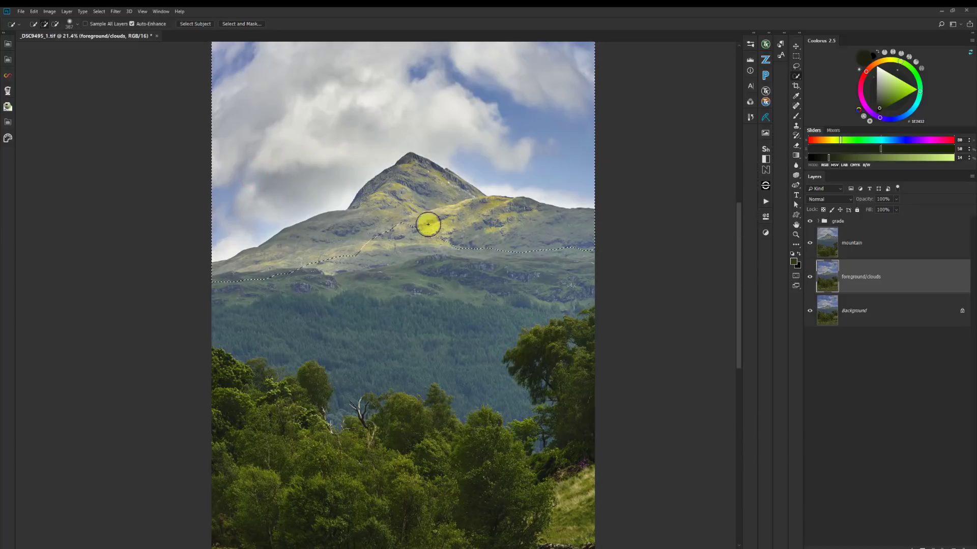
pyautogui.scroll(-3, 438, 171)
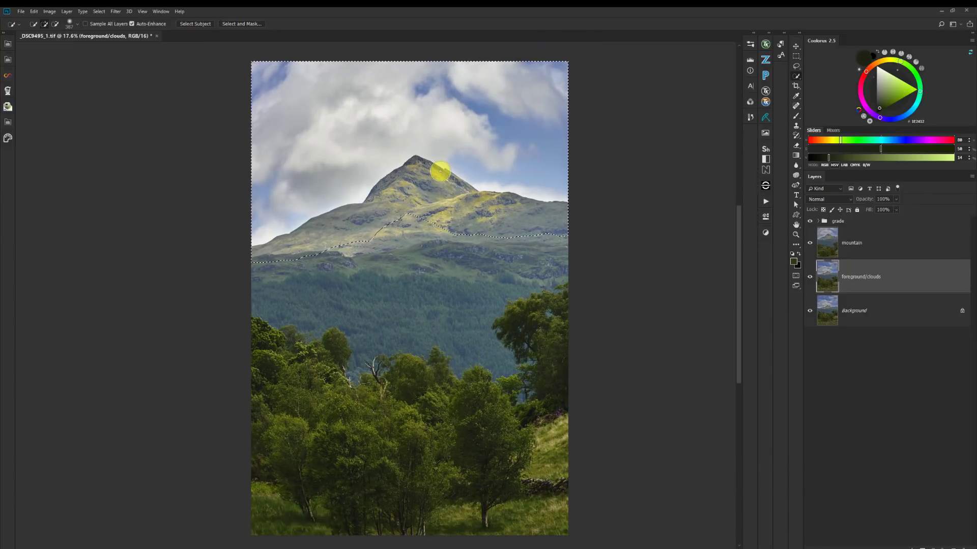
pyautogui.hotkey('ctrl', 'd')
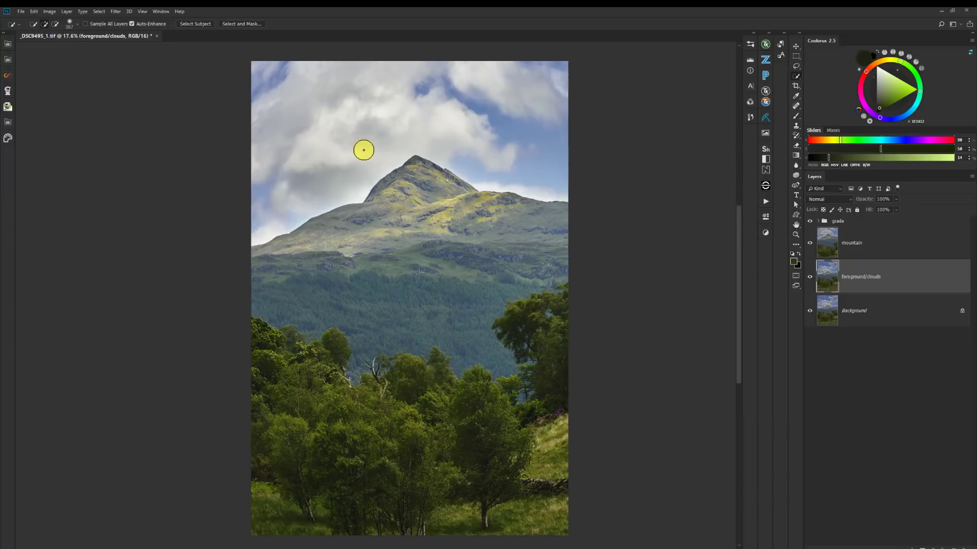
pyautogui.moveTo(404, 124); pyautogui.dragTo(483, 143)
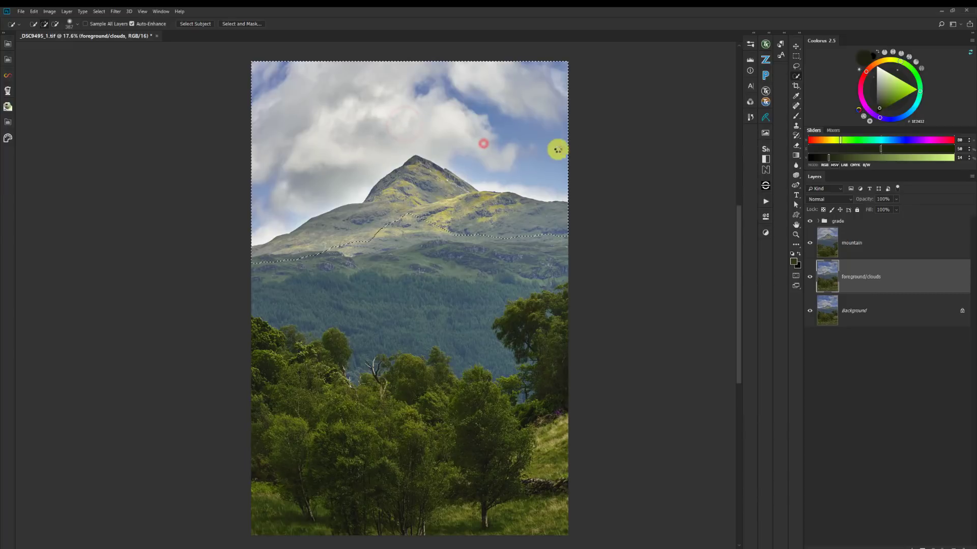
pyautogui.hotkey('ctrl', 'z')
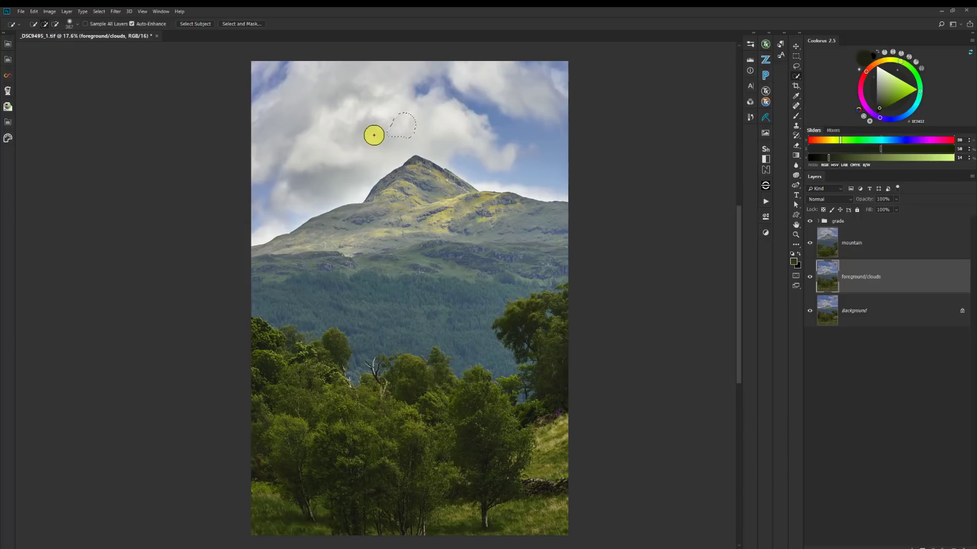
# Step: Select the sky above the enlarged peak from the mountain layer with Quick Selection, and hide that layer to compare
pyautogui.moveTo(361, 143)
pyautogui.mouseDown()
pyautogui.moveTo(341, 148)
pyautogui.moveTo(369, 141)
pyautogui.mouseUp()
pyautogui.click(871, 244)
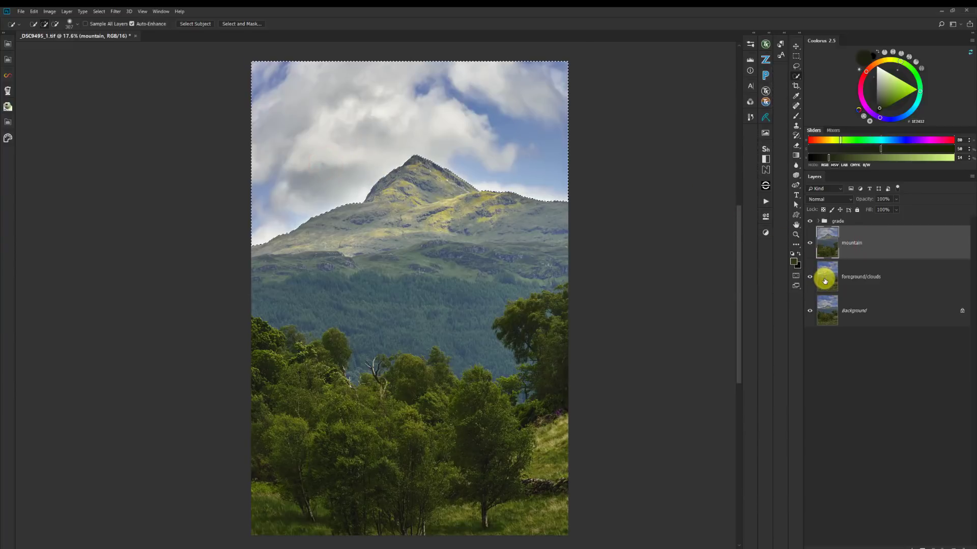
pyautogui.click(809, 244)
pyautogui.click(808, 243)
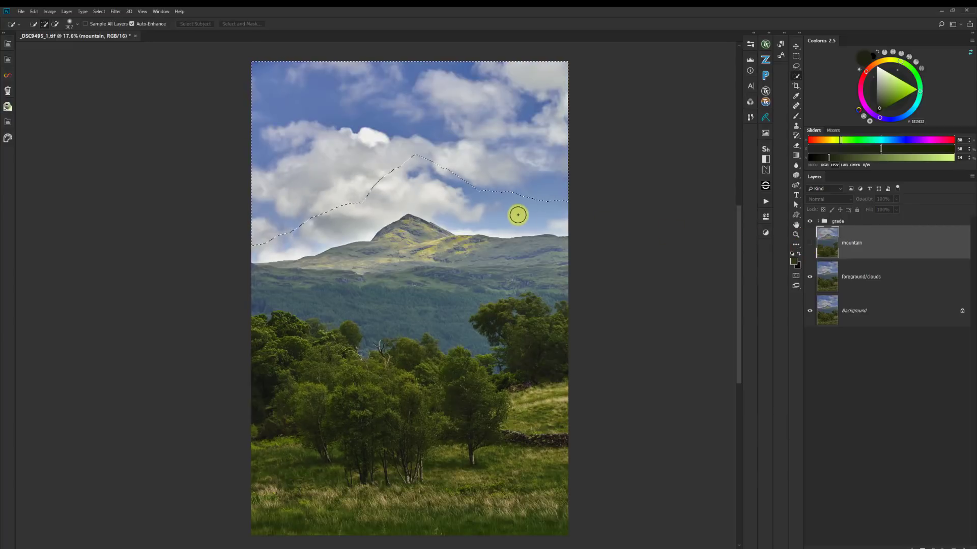
# Step: Try to extend the sky selection toward the smaller peak on the foreground/clouds layer, show the mountain layer again and deselect
pyautogui.click(865, 277)
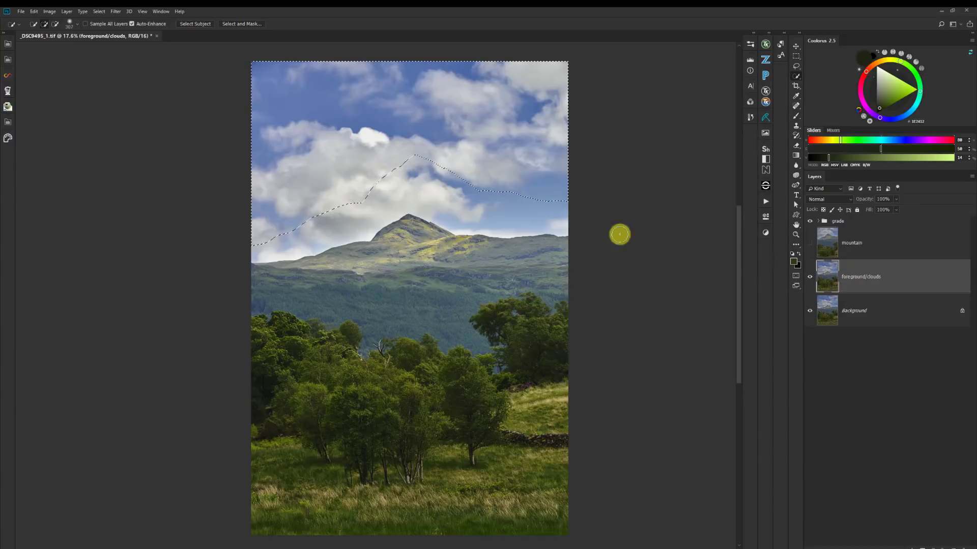
pyautogui.moveTo(416, 181); pyautogui.dragTo(358, 190)
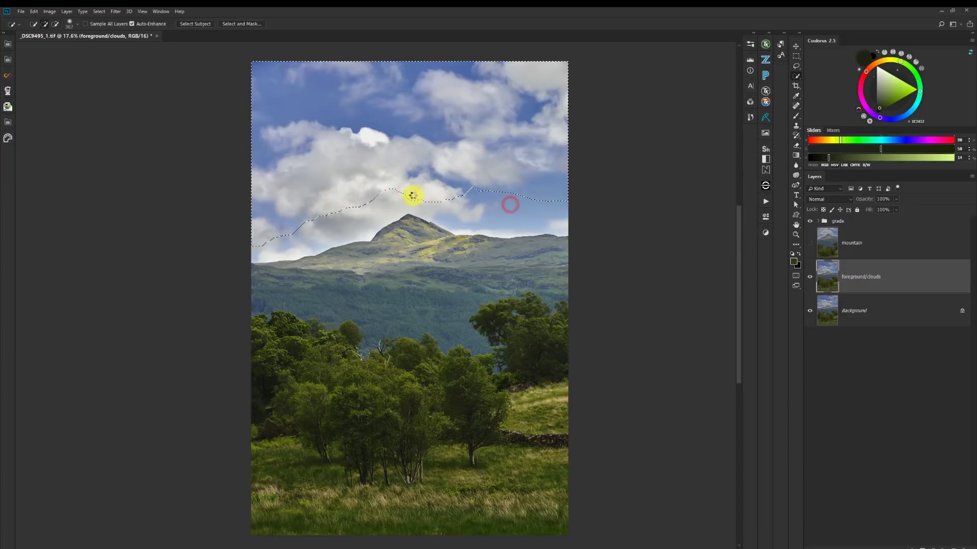
pyautogui.click(852, 257)
pyautogui.click(810, 245)
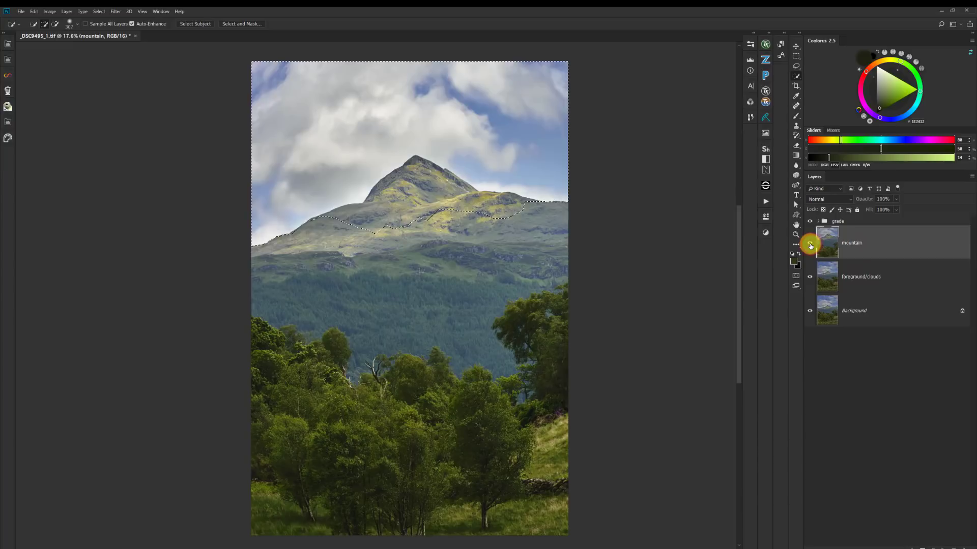
pyautogui.click(884, 247)
pyautogui.hotkey('ctrl', 'd')
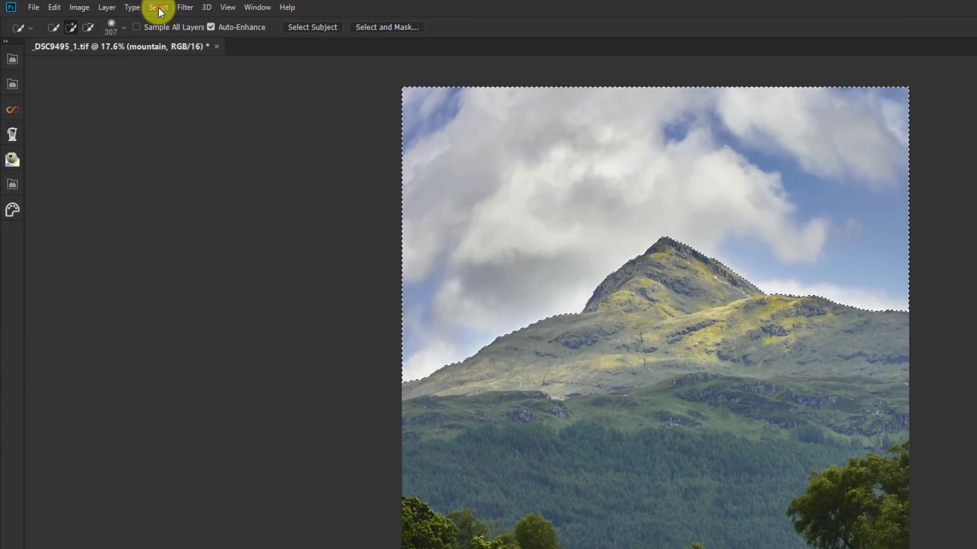
# Step: Invert the sky selection and add it as a layer mask that hides the sky on the mountain layer
pyautogui.click(105, 11)
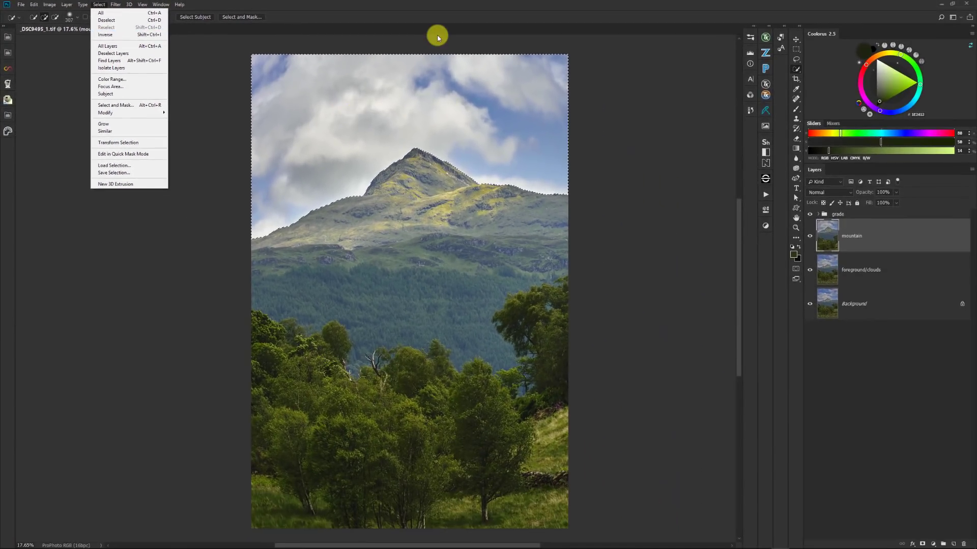
pyautogui.click(438, 38)
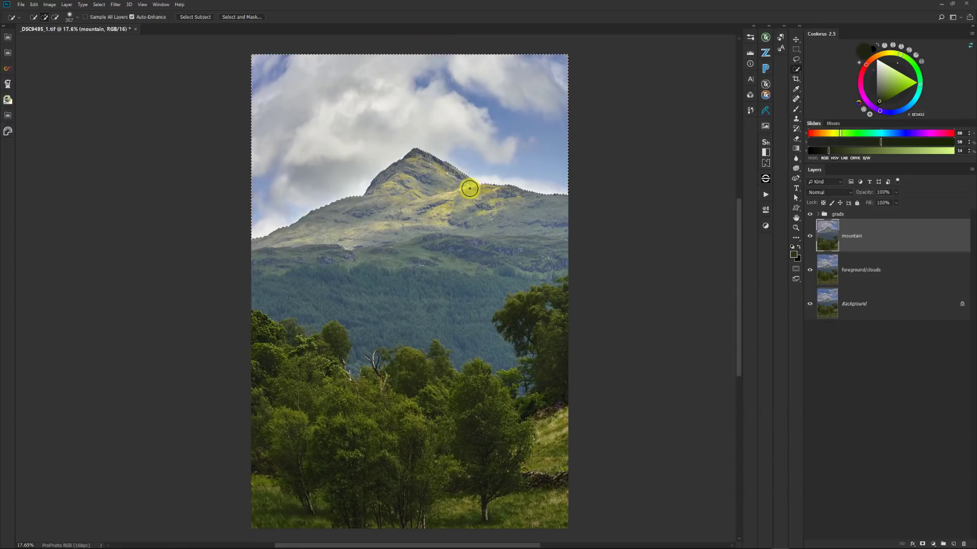
pyautogui.hotkey('ctrl', 'shift', 'i')
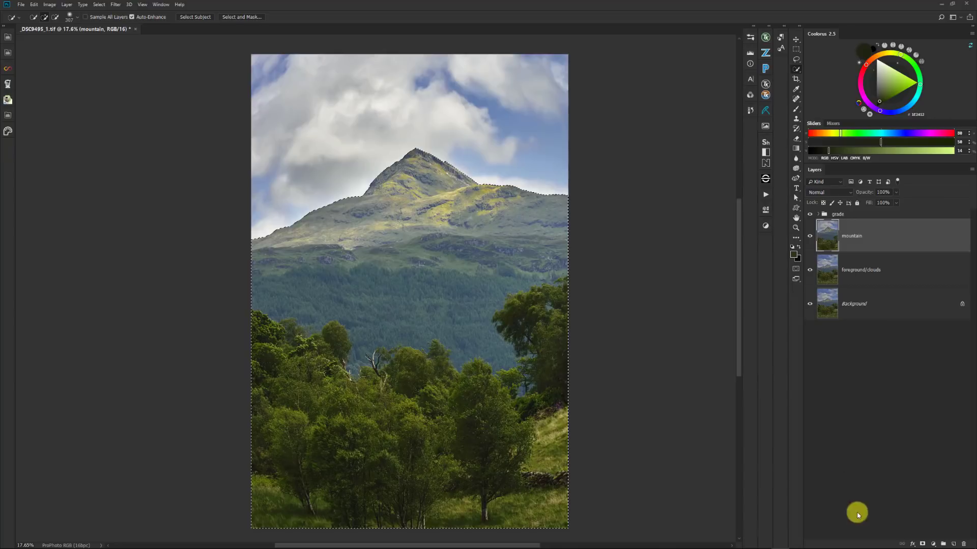
pyautogui.click(923, 543)
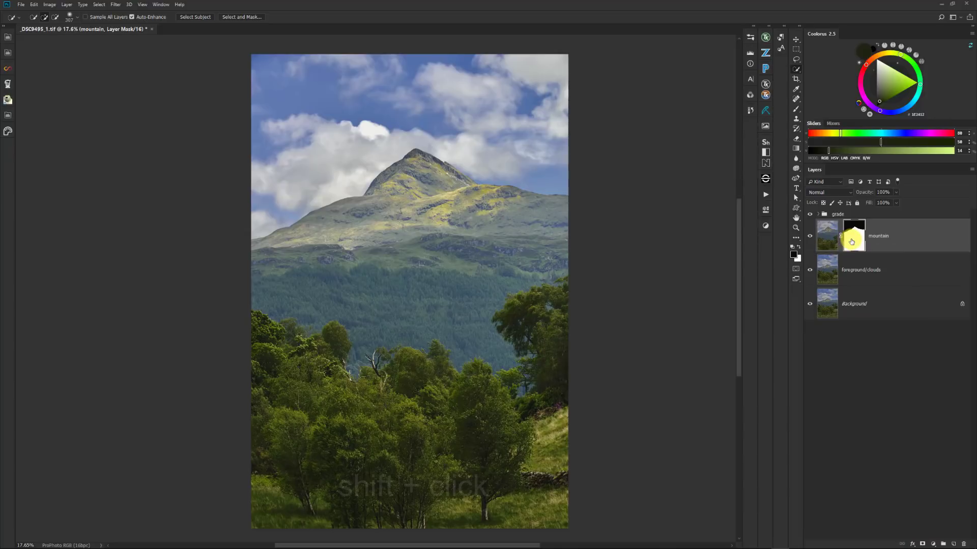
# Step: Compare the picture with the mountain layer's mask disabled and enabled
pyautogui.keyDown('shift'); pyautogui.click(851, 241); pyautogui.keyUp('shift')
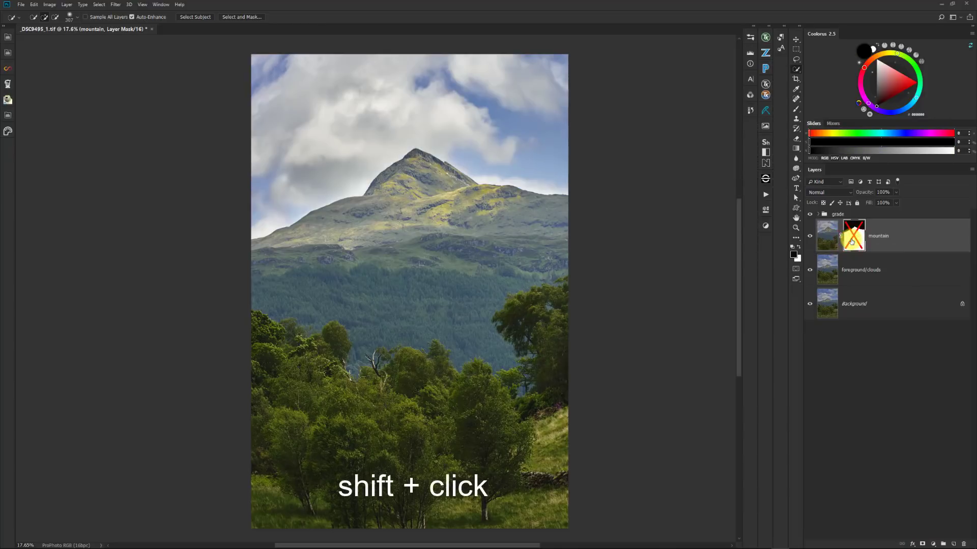
pyautogui.keyDown('shift'); pyautogui.click(852, 242); pyautogui.keyUp('shift')
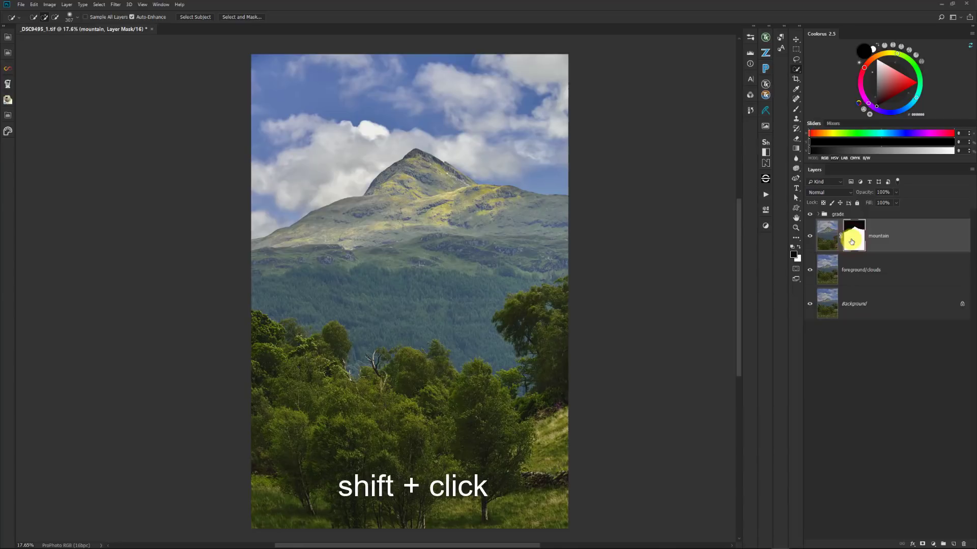
pyautogui.keyDown('shift'); pyautogui.click(852, 242); pyautogui.keyUp('shift')
pyautogui.keyDown('shift'); pyautogui.click(852, 242); pyautogui.keyUp('shift')
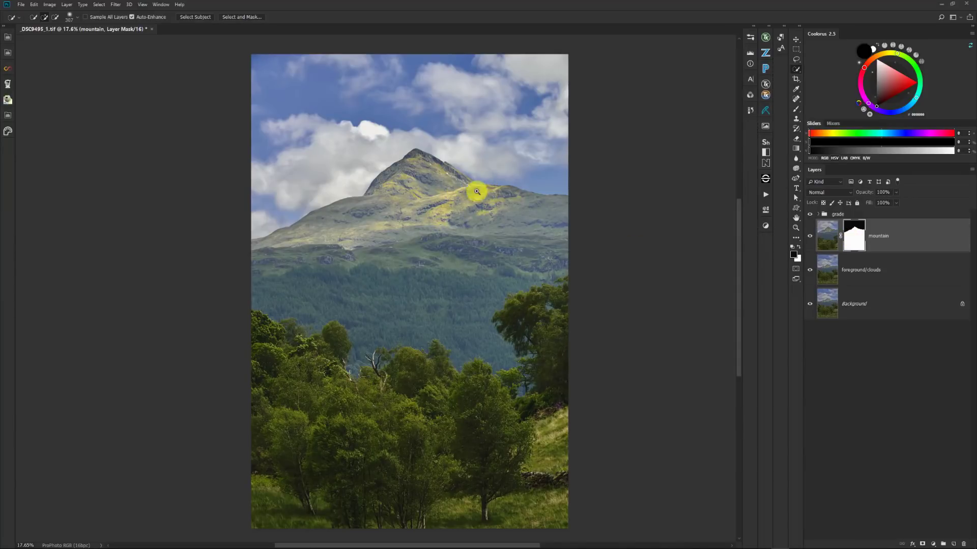
# Step: Inspect the mask edge up close along the ridge to the right of the mountain's peak
pyautogui.moveTo(497, 192); pyautogui.dragTo(442, 236)
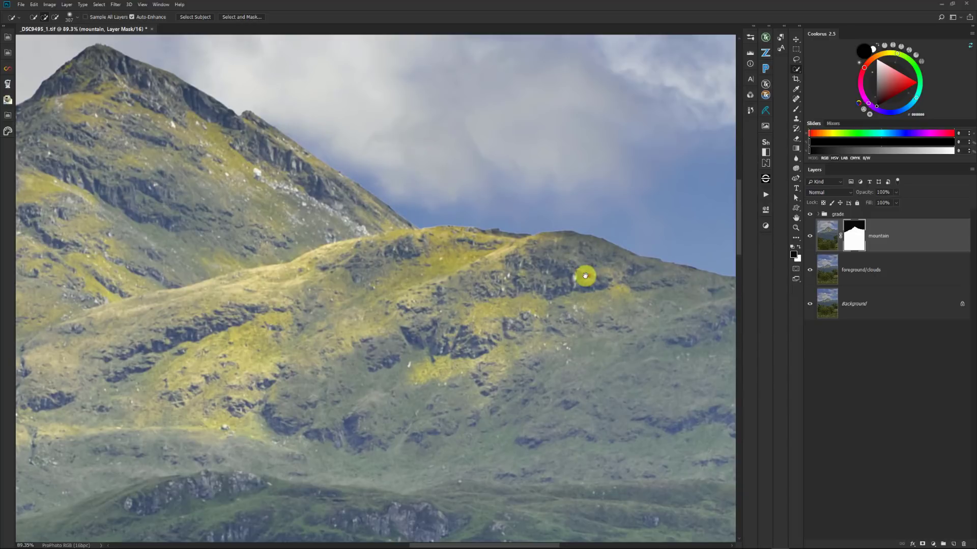
pyautogui.moveTo(585, 276); pyautogui.dragTo(316, 246)
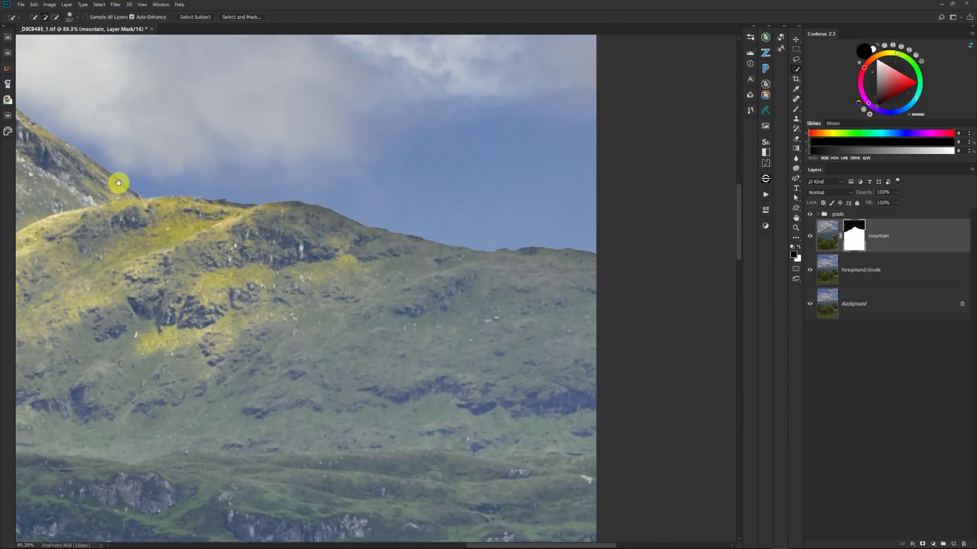
pyautogui.moveTo(120, 183); pyautogui.dragTo(360, 242)
pyautogui.moveTo(160, 157); pyautogui.dragTo(463, 208)
pyautogui.moveTo(293, 311); pyautogui.dragTo(500, 196)
pyautogui.moveTo(314, 292); pyautogui.dragTo(262, 268)
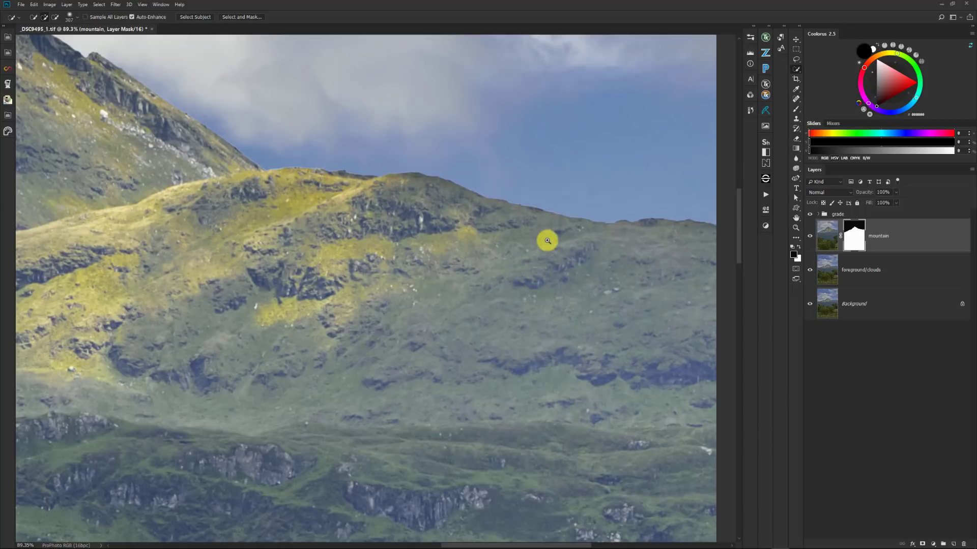
pyautogui.moveTo(556, 240); pyautogui.dragTo(266, 227)
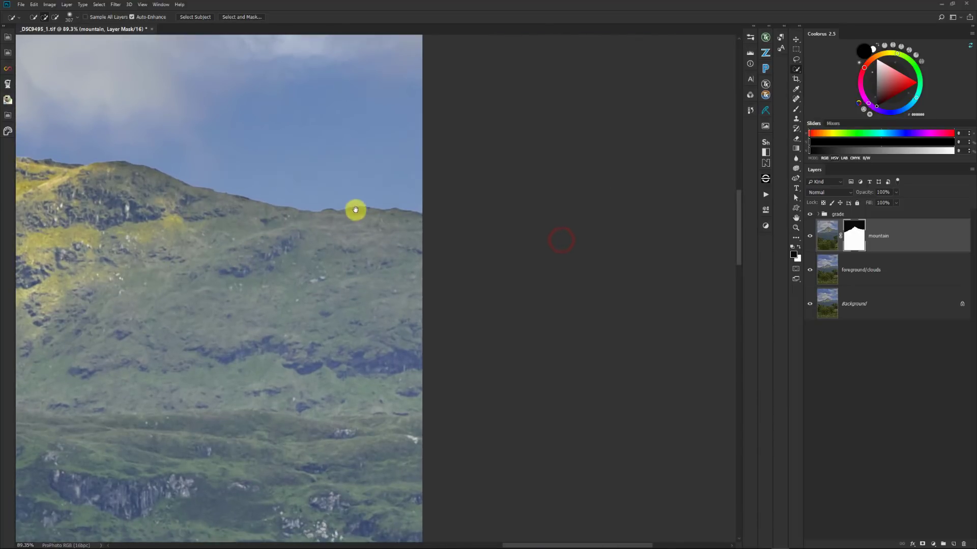
pyautogui.moveTo(345, 220); pyautogui.dragTo(374, 215)
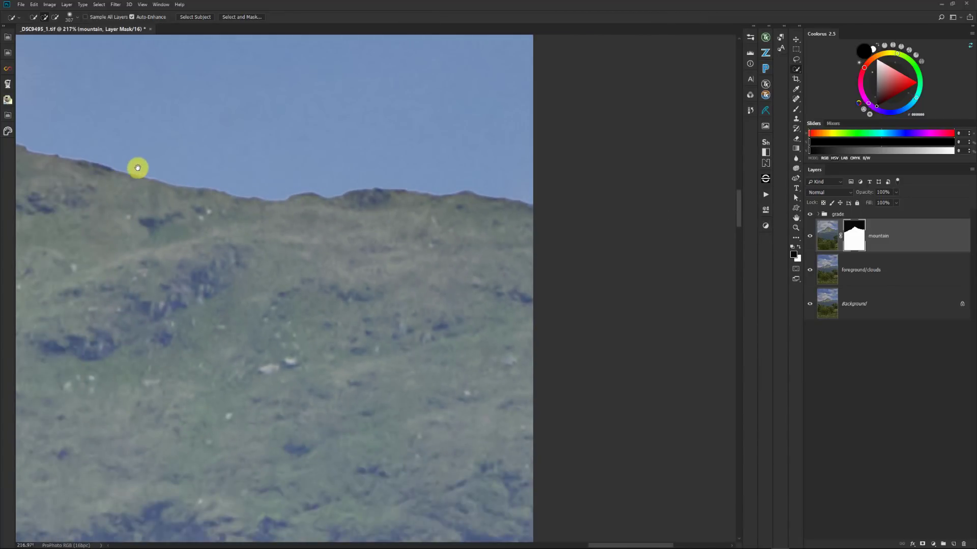
pyautogui.moveTo(392, 232); pyautogui.dragTo(441, 226)
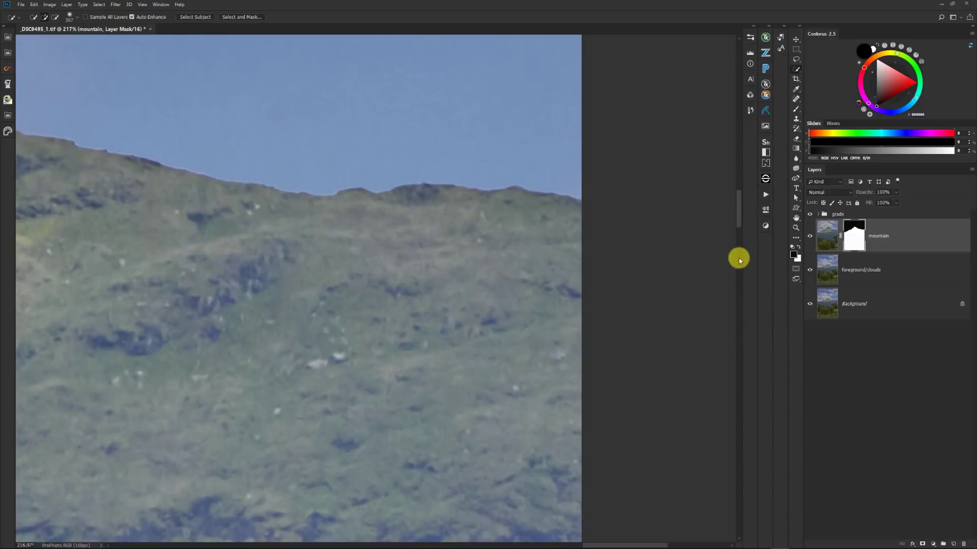
# Step: Paint black with an enlarged brush in default colors over the lower-right grass and trees on the mountain layer's image, not its mask
pyautogui.click(837, 249)
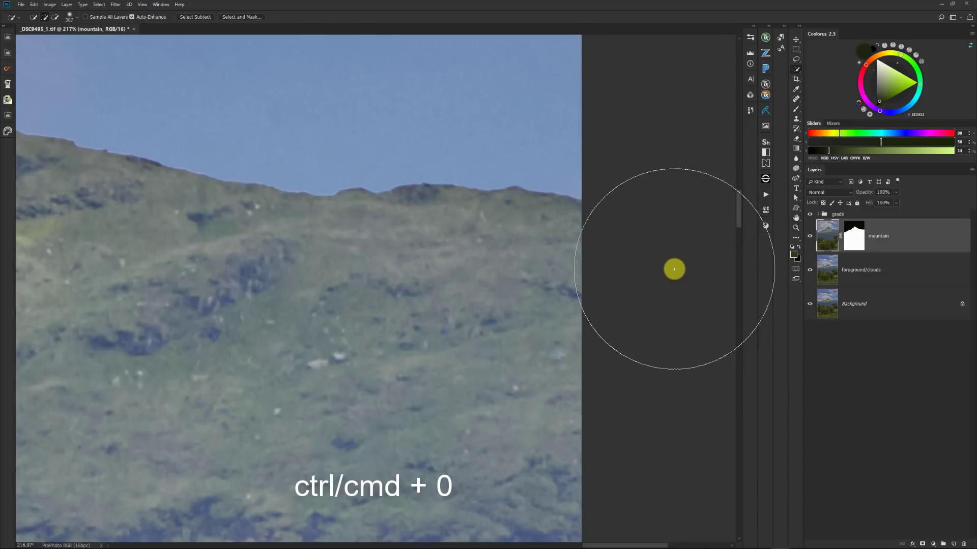
pyautogui.hotkey('ctrl', '0')
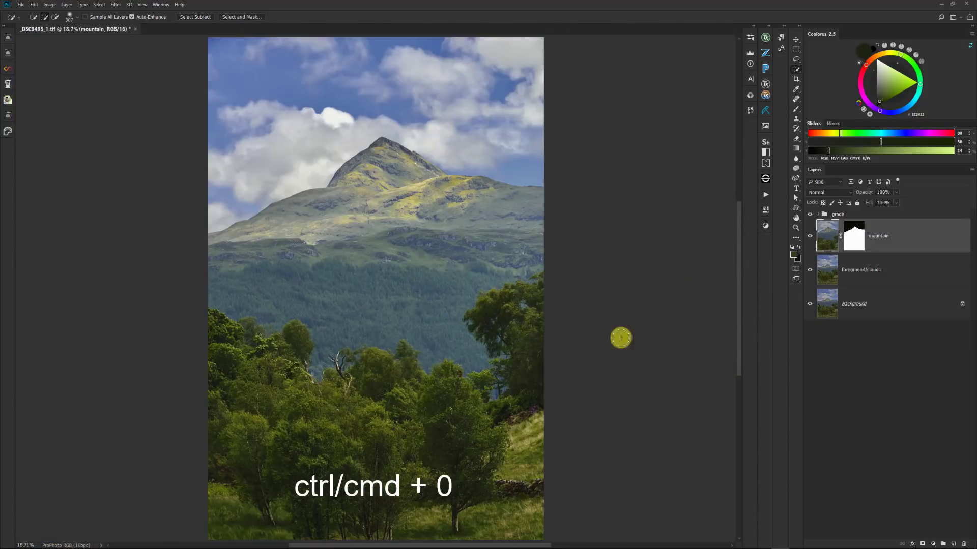
pyautogui.moveTo(484, 375); pyautogui.dragTo(486, 314)
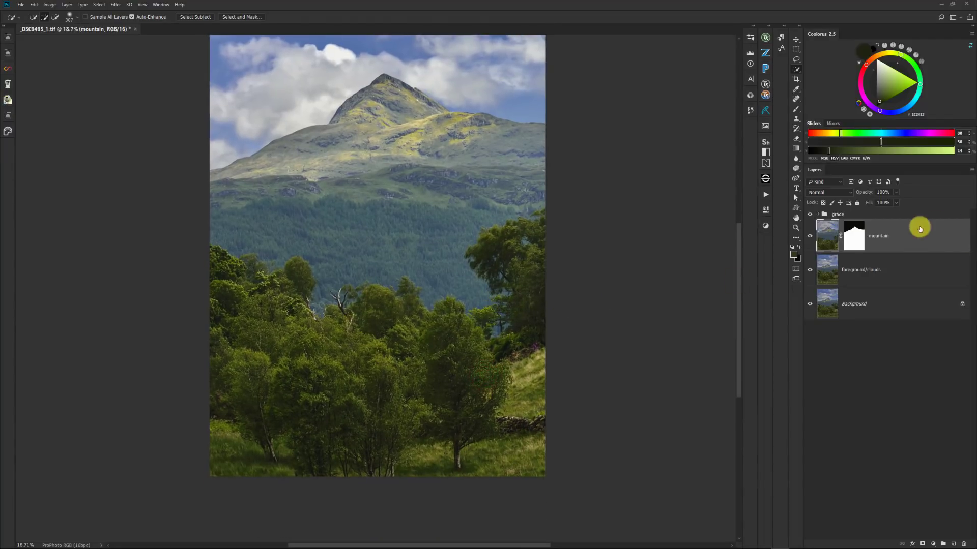
pyautogui.click(895, 237)
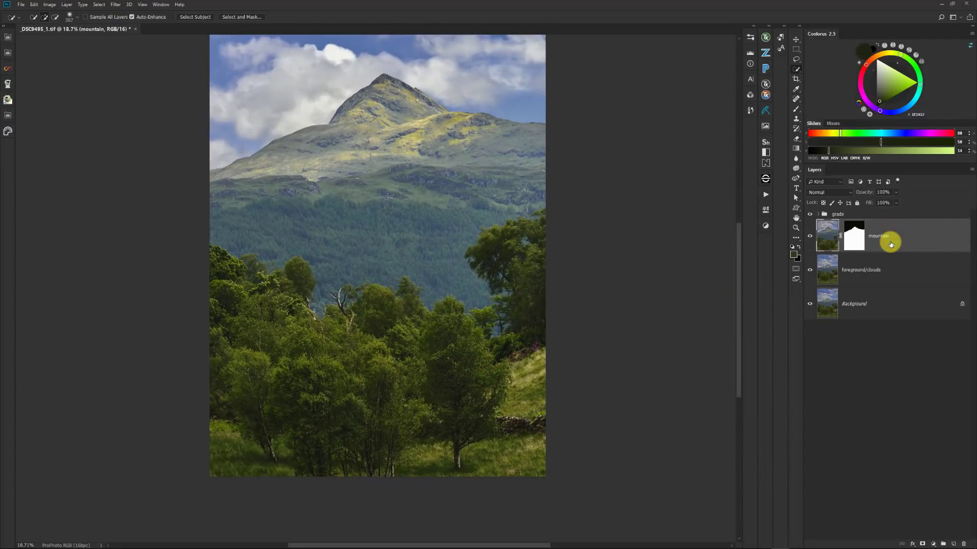
pyautogui.press('b')
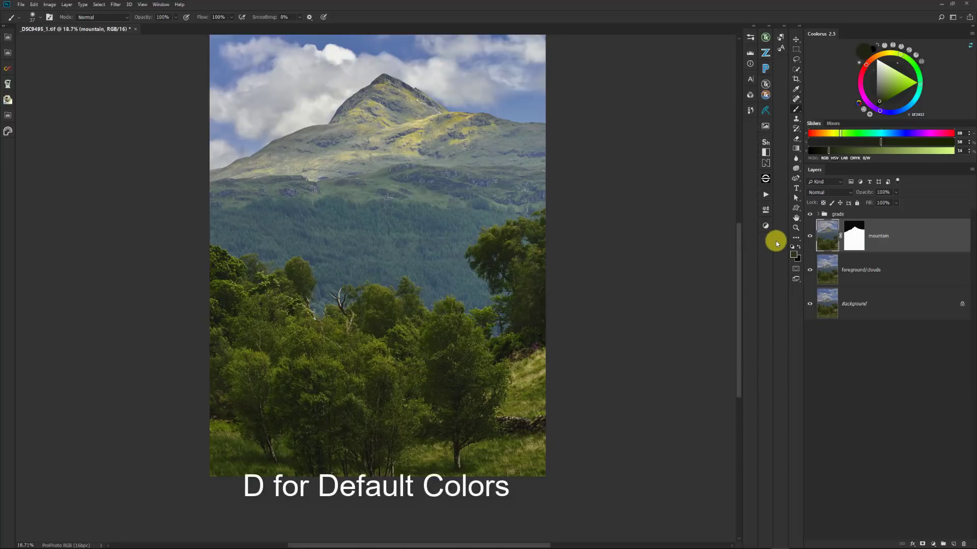
pyautogui.press('d')
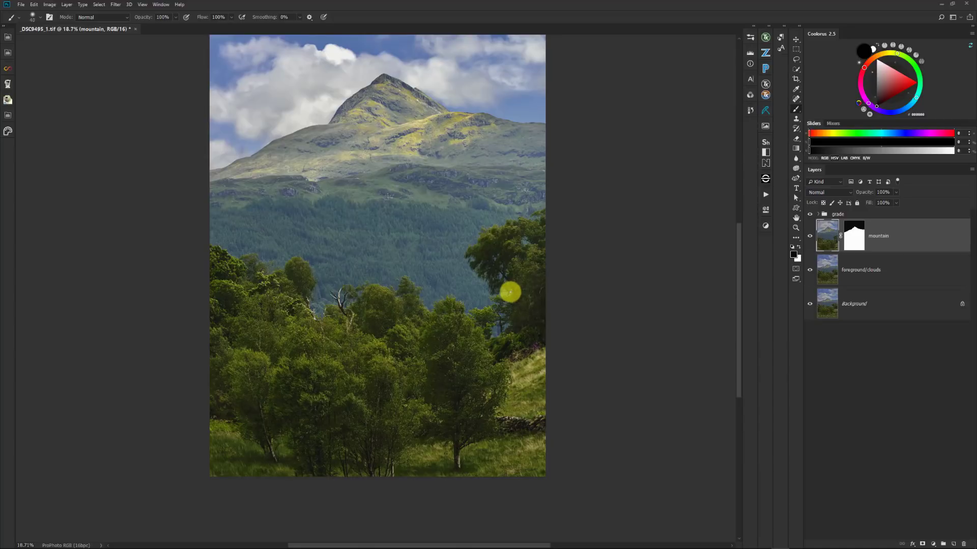
pyautogui.press(']')
pyautogui.press(']')
pyautogui.press(']')
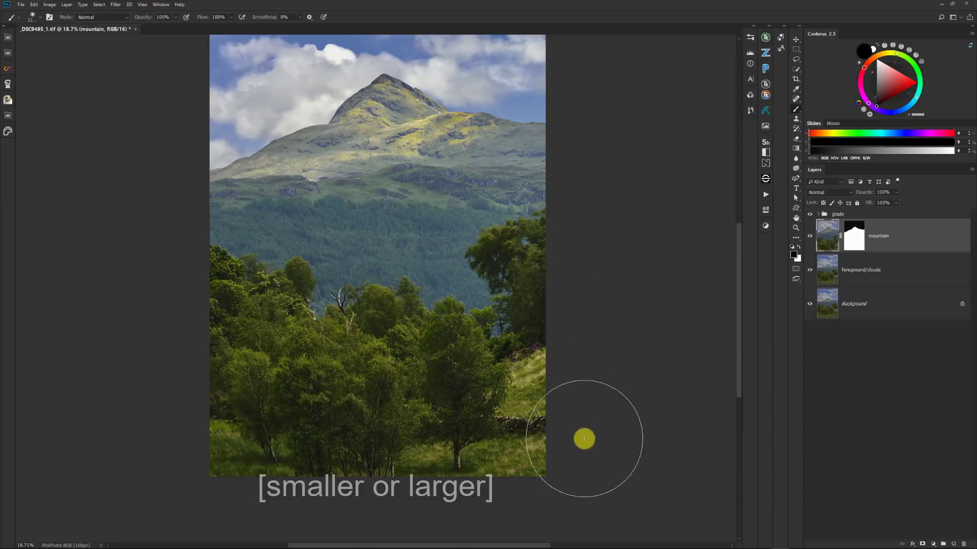
pyautogui.moveTo(598, 445)
pyautogui.mouseDown()
pyautogui.moveTo(453, 445)
pyautogui.moveTo(521, 464)
pyautogui.mouseUp()
pyautogui.click(825, 249)
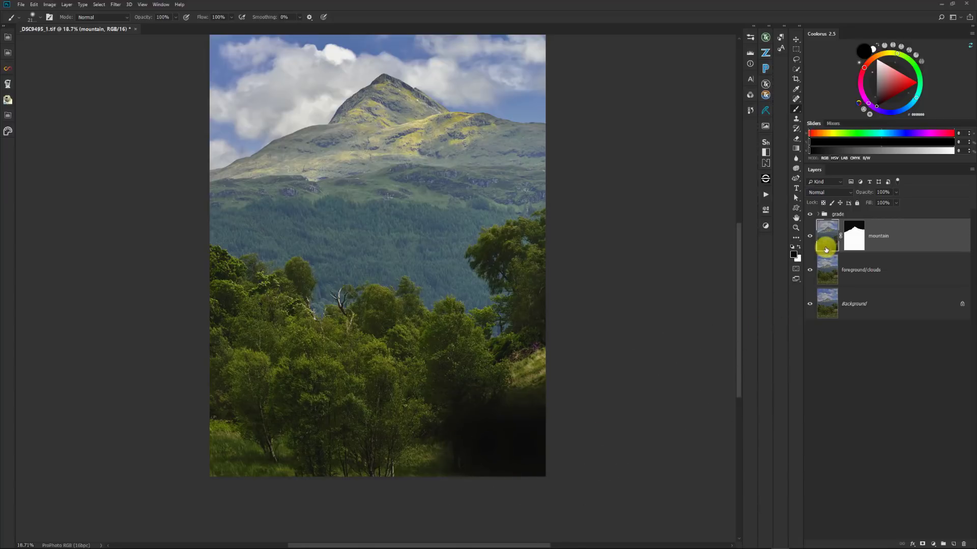
# Step: Undo the black paint on the mountain layer's image and make its layer mask the painting target
pyautogui.click(853, 247)
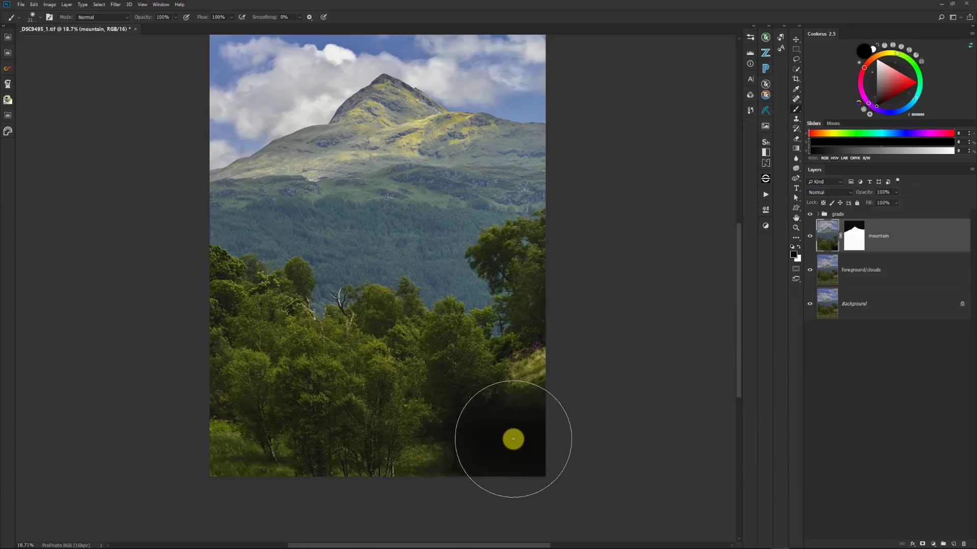
pyautogui.hotkey('ctrl', 'z')
pyautogui.click(851, 242)
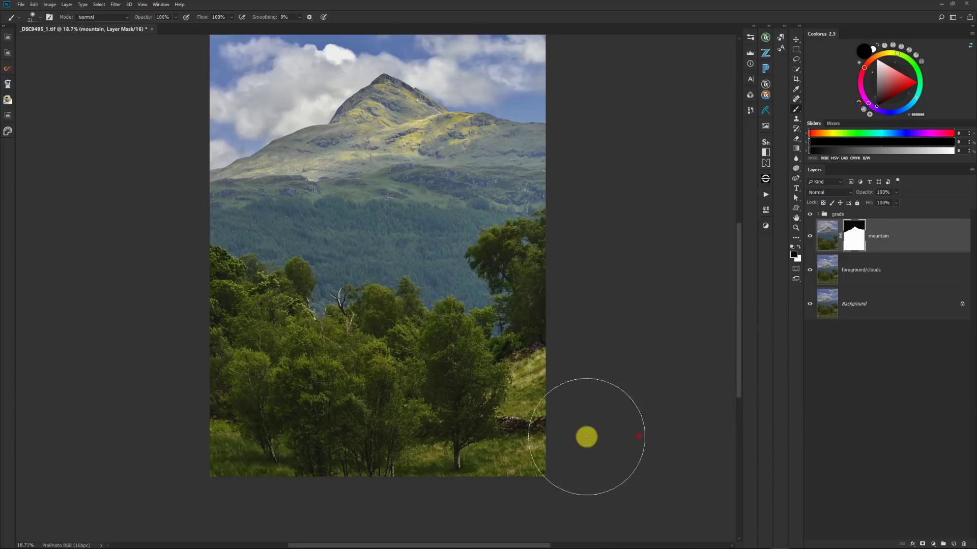
# Step: Paint black on the mountain layer's mask over the grass and trees, using a smaller brush around the large tree on the right
pyautogui.moveTo(587, 437)
pyautogui.mouseDown()
pyautogui.moveTo(405, 451)
pyautogui.moveTo(250, 445)
pyautogui.mouseUp()
pyautogui.moveTo(438, 417)
pyautogui.mouseDown()
pyautogui.moveTo(582, 400)
pyautogui.moveTo(375, 409)
pyautogui.moveTo(228, 396)
pyautogui.moveTo(583, 360)
pyautogui.moveTo(508, 371)
pyautogui.moveTo(351, 366)
pyautogui.moveTo(195, 344)
pyautogui.moveTo(245, 363)
pyautogui.moveTo(392, 372)
pyautogui.moveTo(606, 307)
pyautogui.moveTo(479, 363)
pyautogui.moveTo(280, 367)
pyautogui.moveTo(189, 340)
pyautogui.moveTo(484, 307)
pyautogui.moveTo(509, 287)
pyautogui.moveTo(534, 284)
pyautogui.moveTo(507, 289)
pyautogui.mouseUp()
pyautogui.press('[')
pyautogui.press('[')
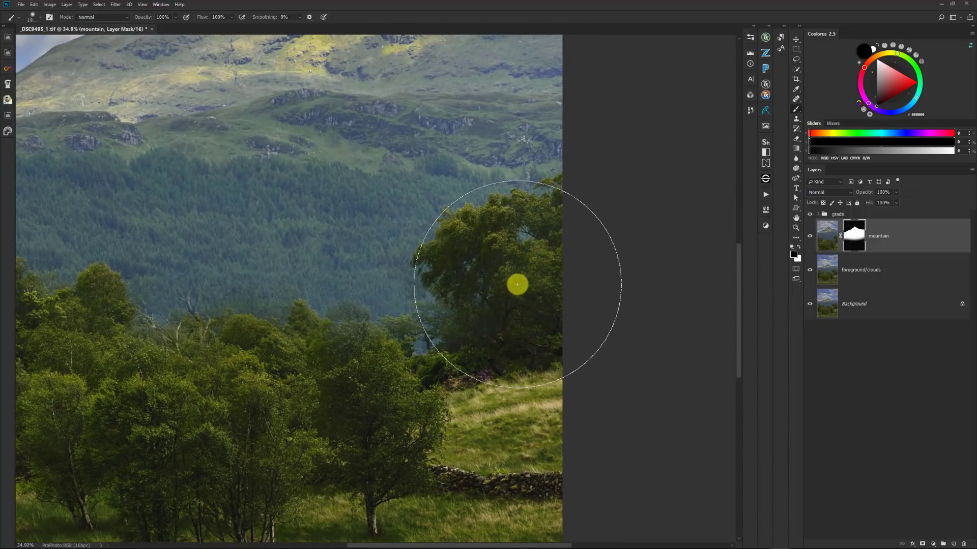
pyautogui.press('[')
pyautogui.press('[')
pyautogui.moveTo(598, 239)
pyautogui.mouseDown()
pyautogui.moveTo(449, 272)
pyautogui.moveTo(575, 221)
pyautogui.moveTo(413, 276)
pyautogui.moveTo(436, 264)
pyautogui.moveTo(390, 273)
pyautogui.moveTo(384, 306)
pyautogui.moveTo(459, 352)
pyautogui.moveTo(529, 335)
pyautogui.moveTo(521, 274)
pyautogui.moveTo(467, 310)
pyautogui.moveTo(344, 362)
pyautogui.moveTo(221, 355)
pyautogui.moveTo(275, 361)
pyautogui.moveTo(252, 346)
pyautogui.moveTo(328, 332)
pyautogui.moveTo(211, 315)
pyautogui.moveTo(118, 336)
pyautogui.moveTo(250, 315)
pyautogui.moveTo(113, 316)
pyautogui.moveTo(146, 302)
pyautogui.moveTo(139, 299)
pyautogui.moveTo(342, 324)
pyautogui.moveTo(414, 314)
pyautogui.moveTo(412, 252)
pyautogui.moveTo(542, 274)
pyautogui.moveTo(579, 252)
pyautogui.moveTo(559, 258)
pyautogui.moveTo(411, 385)
pyautogui.moveTo(198, 337)
pyautogui.moveTo(313, 360)
pyautogui.moveTo(628, 311)
pyautogui.moveTo(482, 250)
pyautogui.moveTo(362, 236)
pyautogui.moveTo(341, 244)
pyautogui.moveTo(254, 225)
pyautogui.moveTo(493, 259)
pyautogui.moveTo(337, 253)
pyautogui.moveTo(585, 262)
pyautogui.moveTo(231, 225)
pyautogui.moveTo(572, 315)
pyautogui.moveTo(434, 311)
pyautogui.mouseUp()
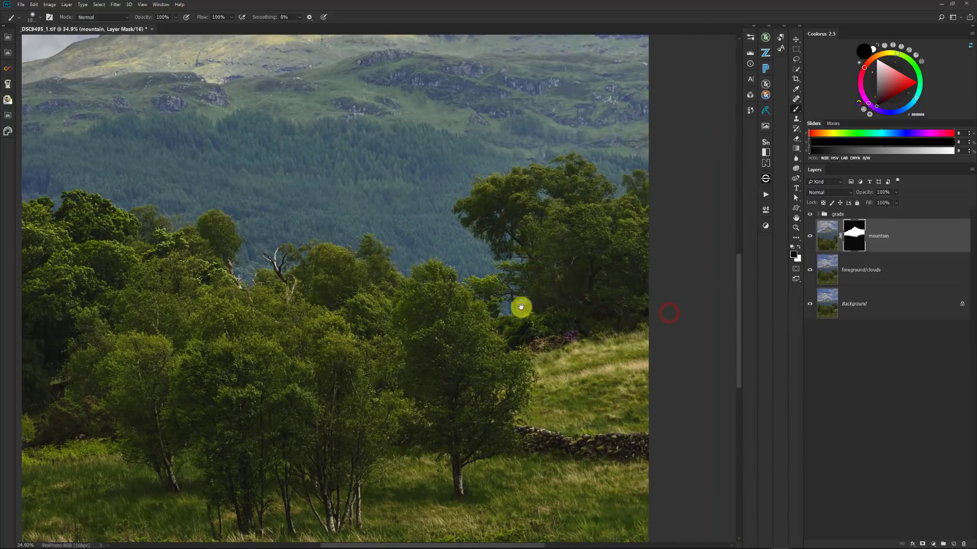
pyautogui.moveTo(599, 271); pyautogui.dragTo(560, 270)
pyautogui.moveTo(569, 195); pyautogui.dragTo(511, 217)
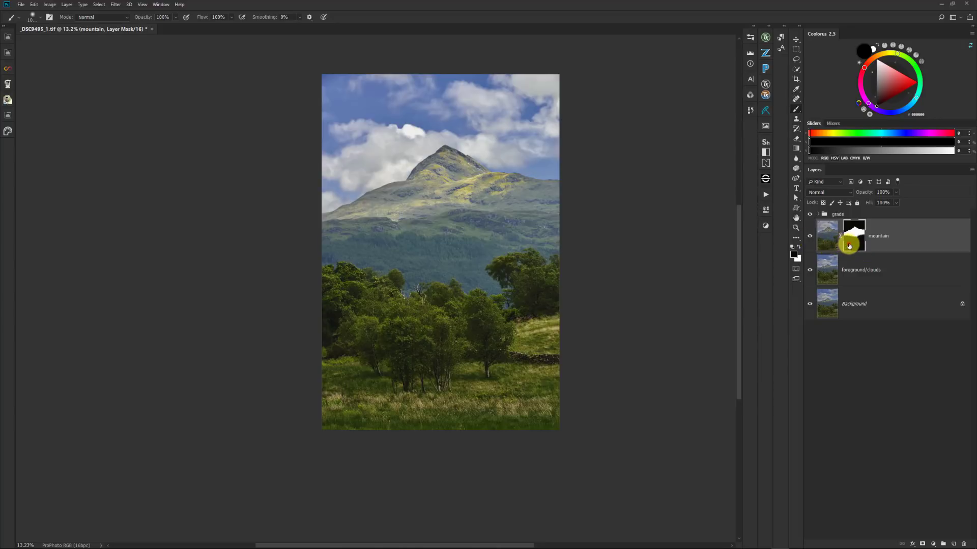
# Step: Compare the picture with the mountain layer's repainted mask turned off and on
pyautogui.keyDown('shift'); pyautogui.click(848, 246); pyautogui.keyUp('shift')
pyautogui.keyDown('shift'); pyautogui.click(849, 245); pyautogui.keyUp('shift')
pyautogui.moveTo(508, 233); pyautogui.dragTo(547, 235)
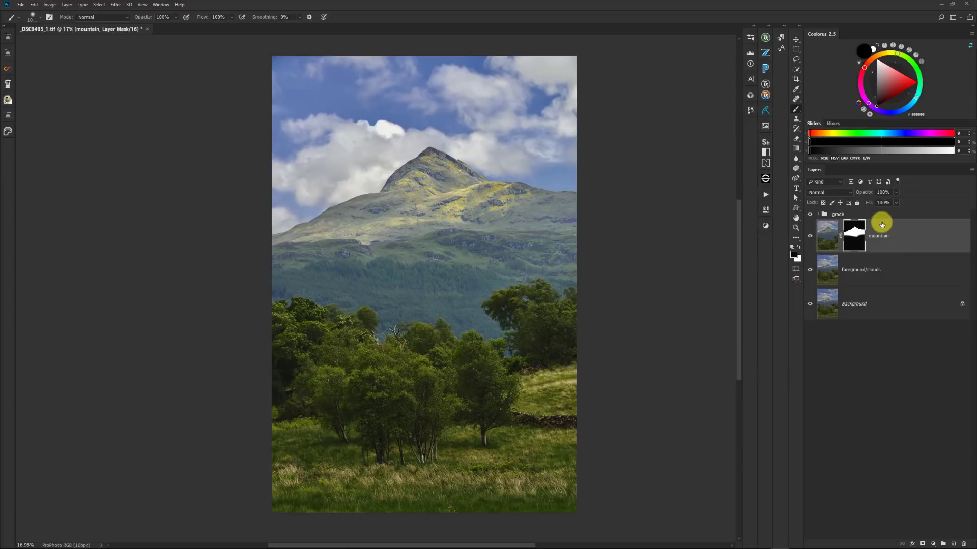
# Step: Stamp all visible layers into a new merged layer above the grade group
pyautogui.click(872, 216)
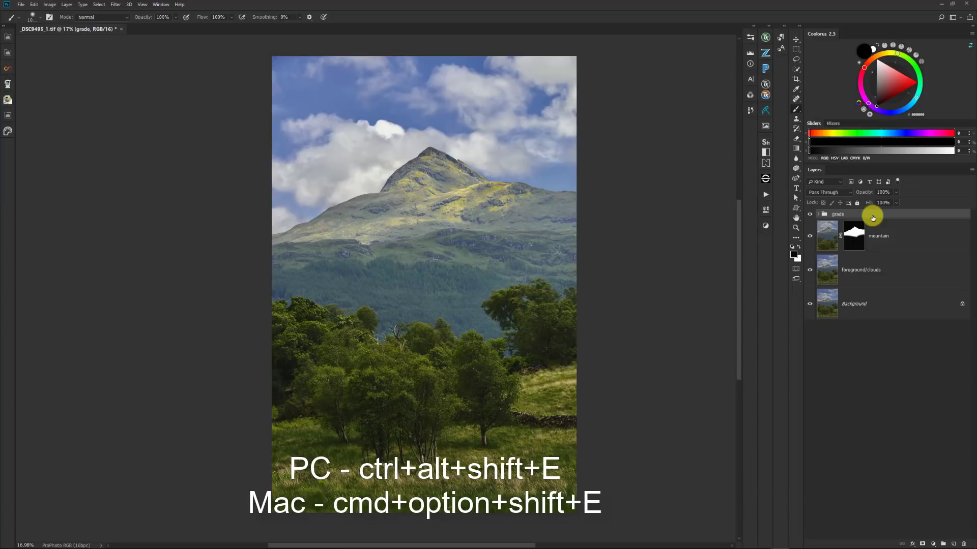
pyautogui.hotkey('ctrl', 'alt', 'shift', 'e')
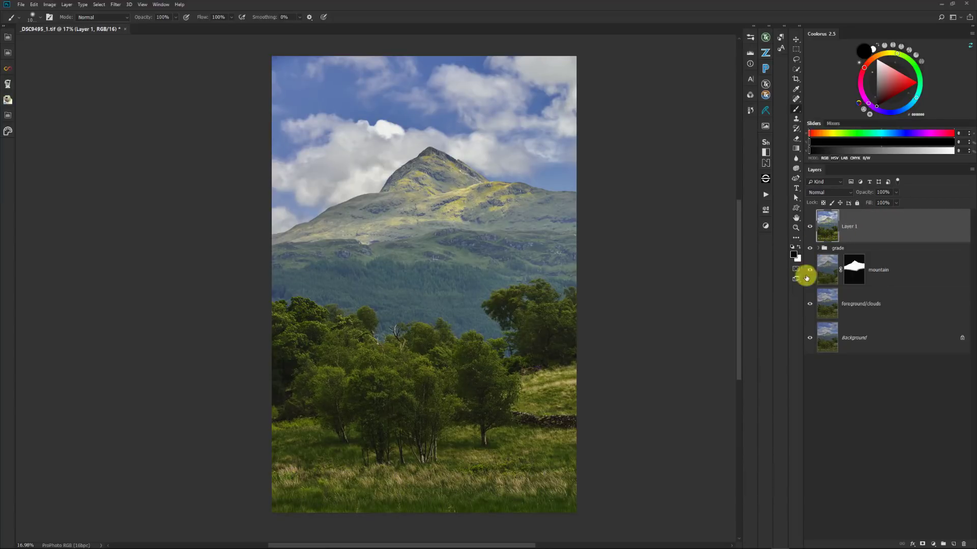
# Step: Check the merged layer on its own by hiding all layers beneath it and showing them again
pyautogui.click(810, 248)
pyautogui.moveTo(808, 292); pyautogui.dragTo(805, 339)
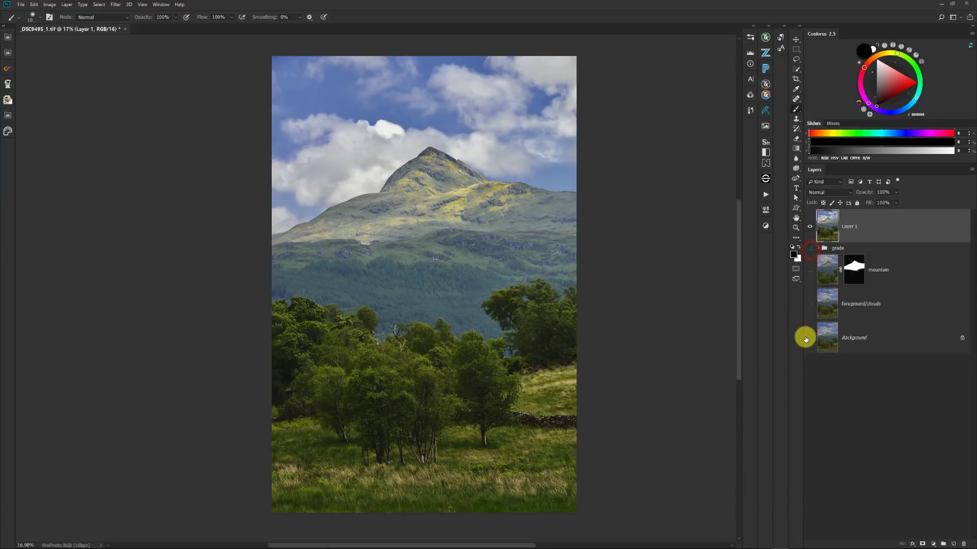
pyautogui.moveTo(810, 252); pyautogui.dragTo(814, 335)
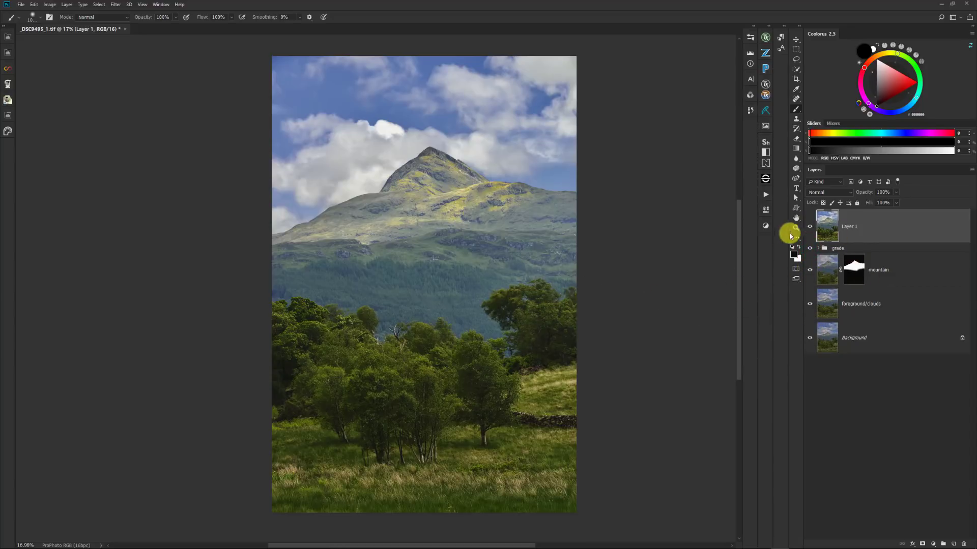
# Step: Choose the Blur tool and set its mode to Normal for softening the mountain's outline on the merged layer
pyautogui.moveTo(501, 183); pyautogui.dragTo(540, 175)
pyautogui.moveTo(630, 213); pyautogui.dragTo(424, 231)
pyautogui.moveTo(559, 246); pyautogui.dragTo(630, 250)
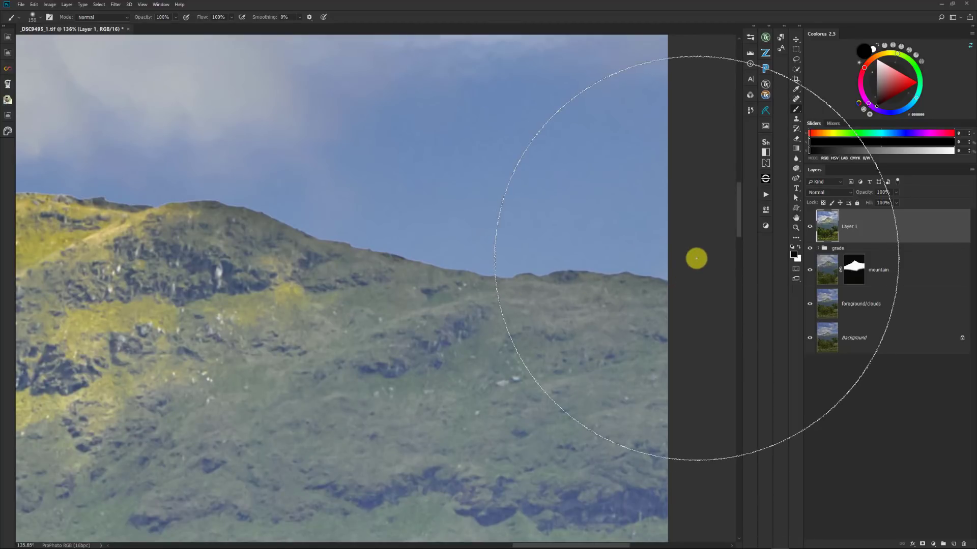
pyautogui.click(664, 280)
pyautogui.click(662, 280)
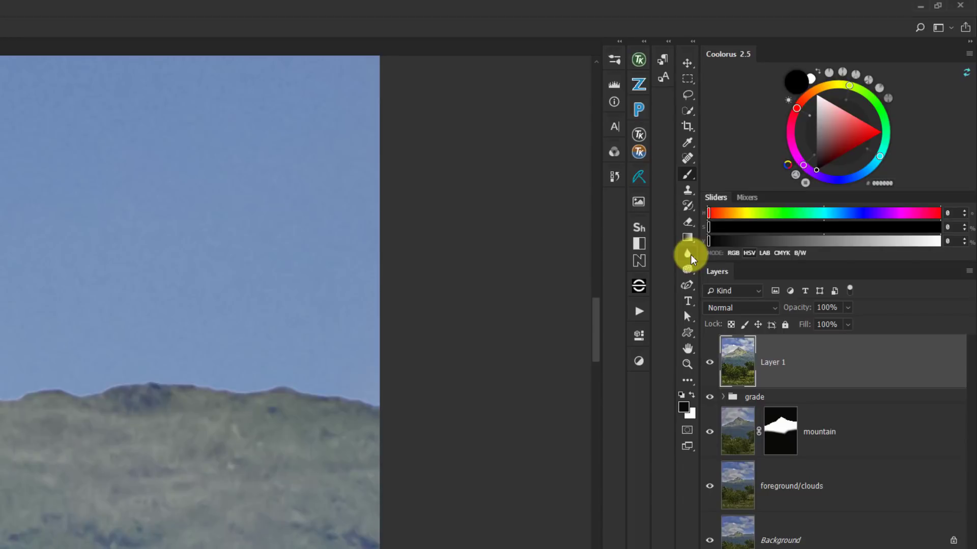
pyautogui.moveTo(691, 256)
pyautogui.mouseDown()
pyautogui.moveTo(725, 254)
pyautogui.moveTo(718, 258)
pyautogui.mouseUp()
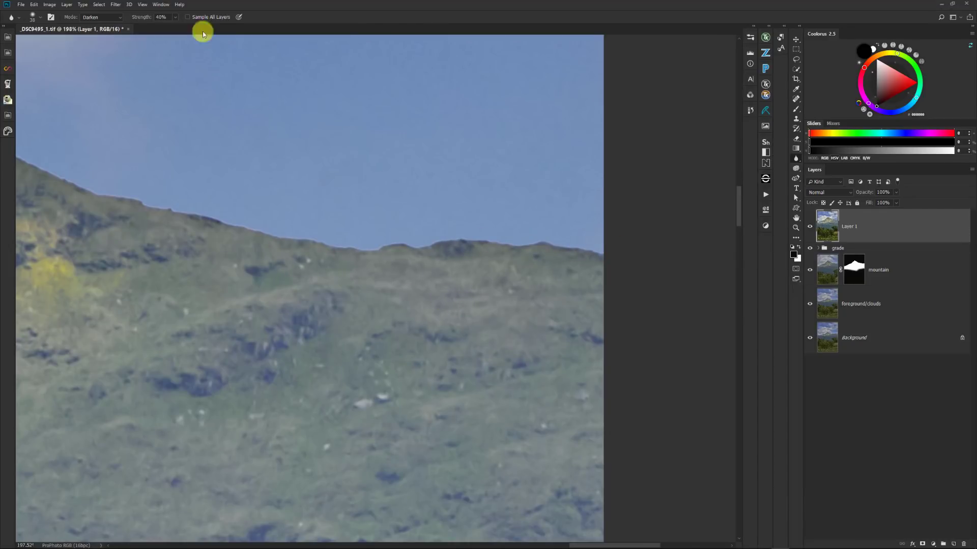
pyautogui.click(119, 20)
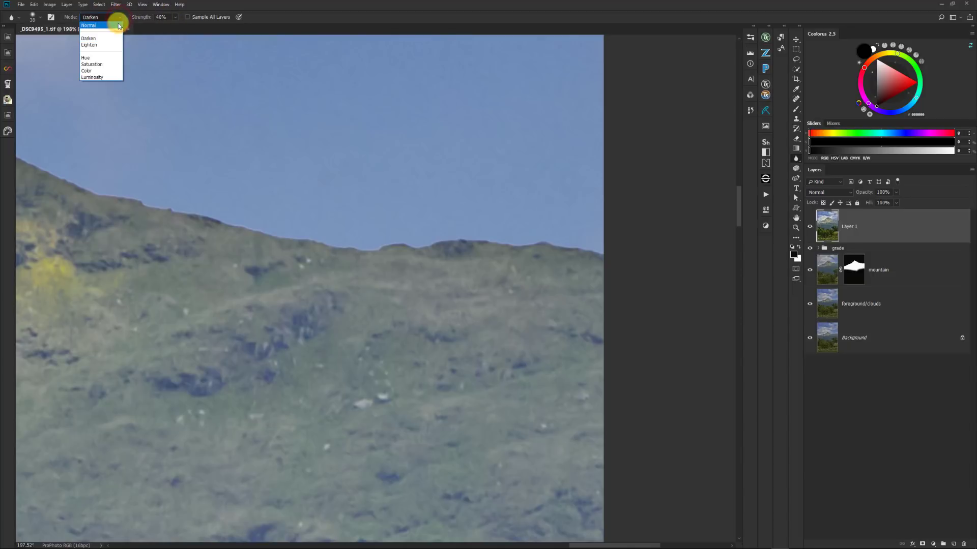
pyautogui.click(117, 23)
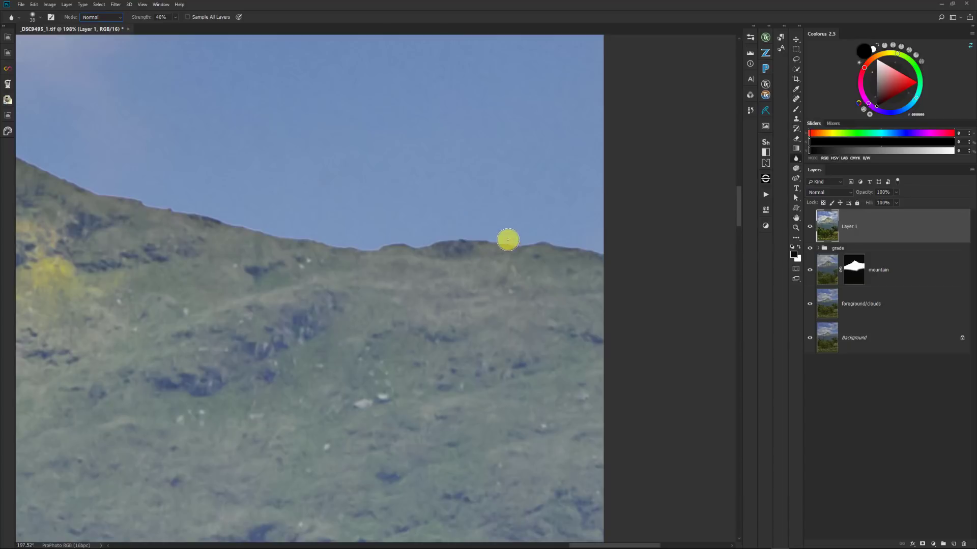
# Step: Blur the edge between ridge and sky from the picture's right border to the saddle beside the peak
pyautogui.moveTo(538, 245)
pyautogui.mouseDown()
pyautogui.moveTo(598, 248)
pyautogui.moveTo(306, 244)
pyautogui.moveTo(378, 239)
pyautogui.moveTo(322, 243)
pyautogui.moveTo(168, 207)
pyautogui.moveTo(374, 245)
pyautogui.moveTo(568, 240)
pyautogui.mouseUp()
pyautogui.press('c')
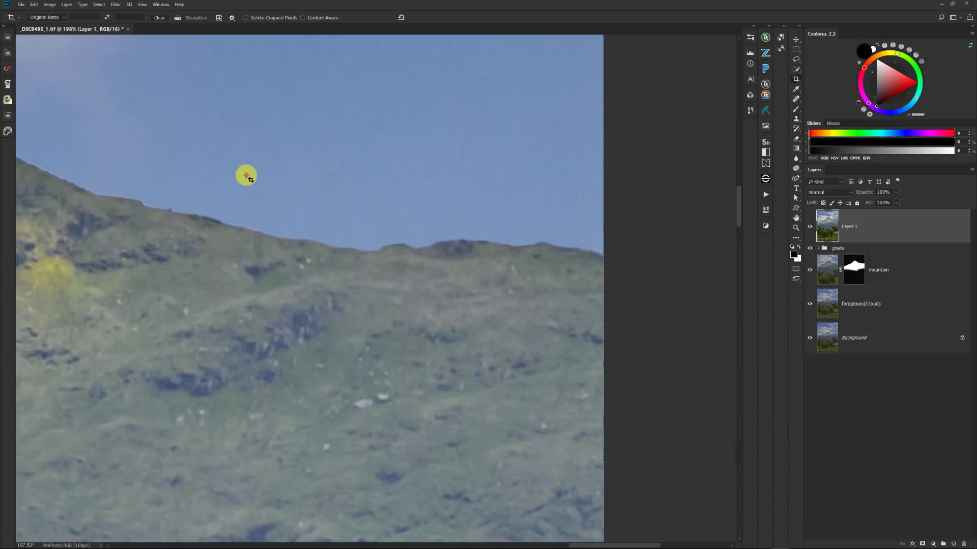
pyautogui.press('r')
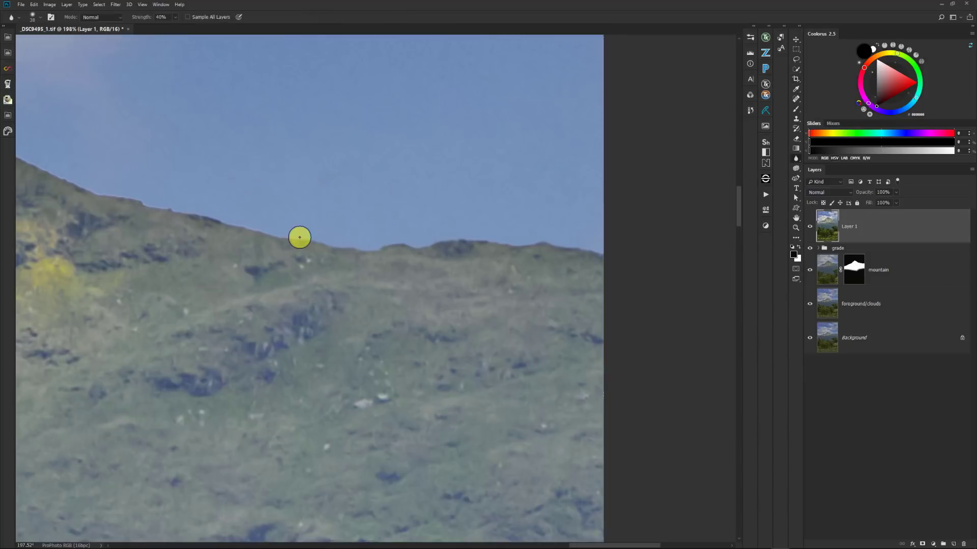
pyautogui.moveTo(297, 236)
pyautogui.mouseDown()
pyautogui.moveTo(130, 211)
pyautogui.moveTo(182, 212)
pyautogui.moveTo(117, 195)
pyautogui.moveTo(337, 231)
pyautogui.mouseUp()
pyautogui.moveTo(243, 177); pyautogui.dragTo(560, 192)
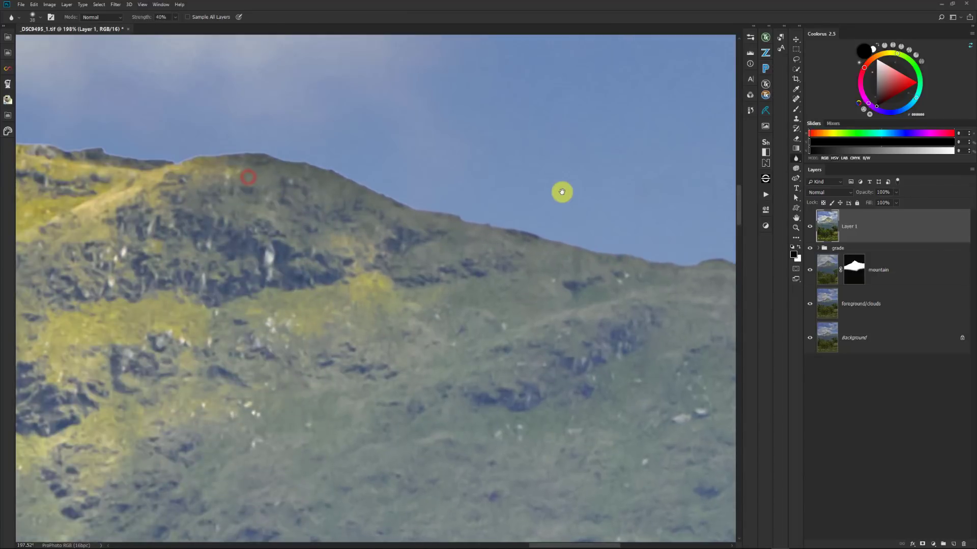
pyautogui.moveTo(399, 199)
pyautogui.mouseDown()
pyautogui.moveTo(312, 165)
pyautogui.moveTo(238, 160)
pyautogui.moveTo(166, 169)
pyautogui.moveTo(246, 162)
pyautogui.moveTo(65, 148)
pyautogui.moveTo(132, 155)
pyautogui.mouseUp()
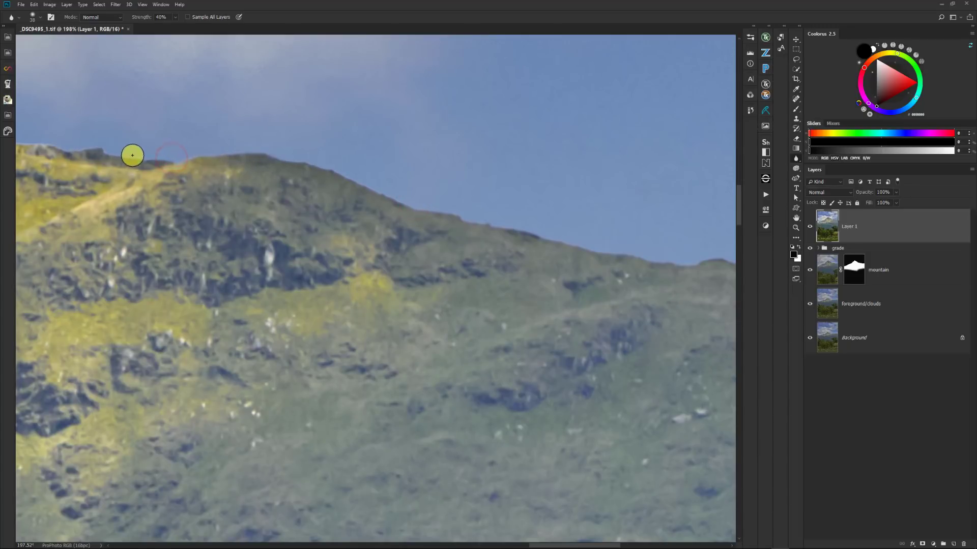
pyautogui.moveTo(327, 159)
pyautogui.mouseDown()
pyautogui.moveTo(405, 196)
pyautogui.moveTo(222, 164)
pyautogui.moveTo(387, 169)
pyautogui.moveTo(118, 172)
pyautogui.moveTo(297, 172)
pyautogui.moveTo(187, 165)
pyautogui.mouseUp()
pyautogui.moveTo(138, 138); pyautogui.dragTo(294, 174)
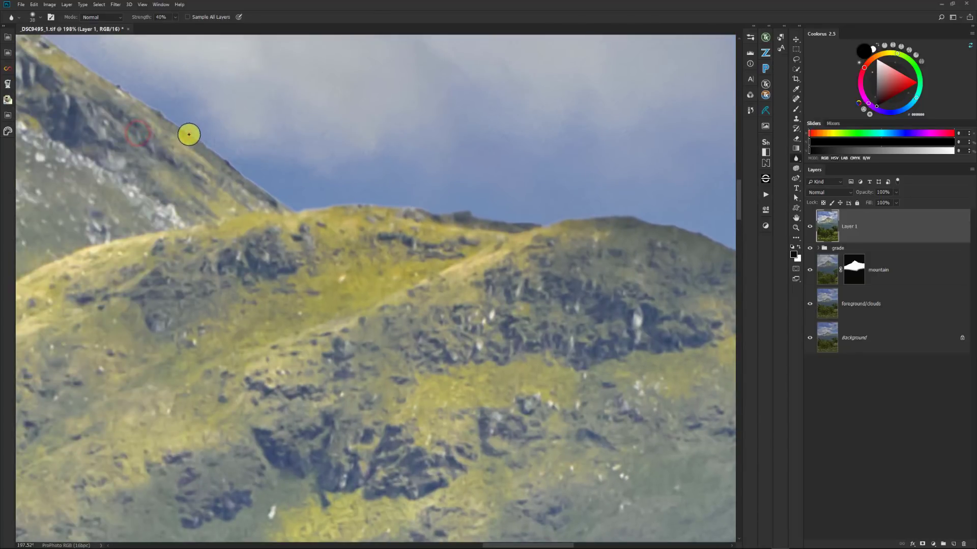
# Step: Blur the skyline edge of the peak's right slope from the saddle up to the summit
pyautogui.moveTo(189, 133)
pyautogui.mouseDown()
pyautogui.moveTo(243, 163)
pyautogui.moveTo(210, 136)
pyautogui.moveTo(251, 178)
pyautogui.moveTo(320, 211)
pyautogui.moveTo(240, 168)
pyautogui.moveTo(305, 209)
pyautogui.moveTo(344, 208)
pyautogui.moveTo(270, 189)
pyautogui.moveTo(219, 152)
pyautogui.moveTo(268, 190)
pyautogui.moveTo(124, 83)
pyautogui.moveTo(201, 152)
pyautogui.moveTo(126, 101)
pyautogui.moveTo(300, 208)
pyautogui.moveTo(335, 219)
pyautogui.moveTo(231, 139)
pyautogui.moveTo(320, 197)
pyautogui.moveTo(274, 185)
pyautogui.moveTo(155, 99)
pyautogui.moveTo(120, 87)
pyautogui.moveTo(425, 280)
pyautogui.moveTo(357, 223)
pyautogui.moveTo(388, 255)
pyautogui.mouseUp()
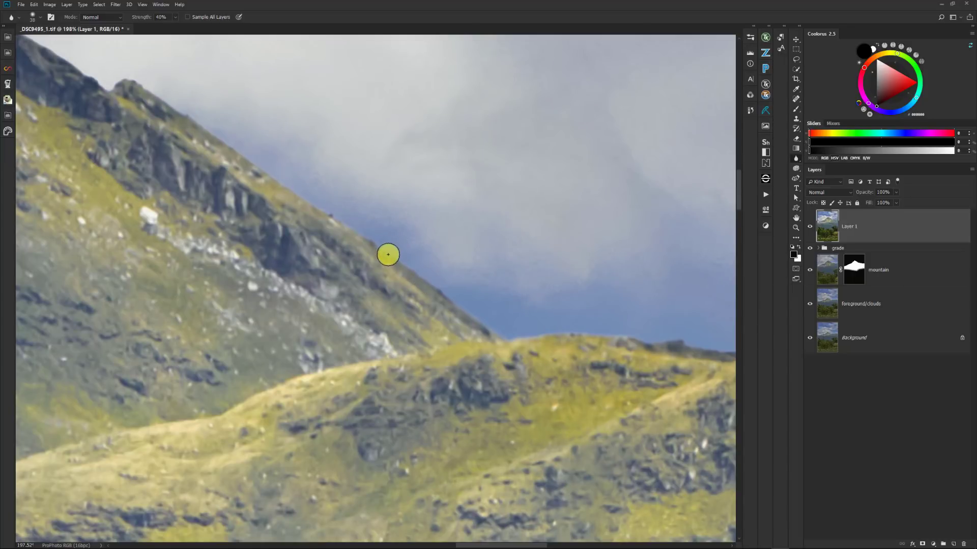
pyautogui.moveTo(239, 173); pyautogui.dragTo(402, 247)
pyautogui.moveTo(185, 83)
pyautogui.mouseDown()
pyautogui.moveTo(172, 77)
pyautogui.moveTo(322, 147)
pyautogui.mouseUp()
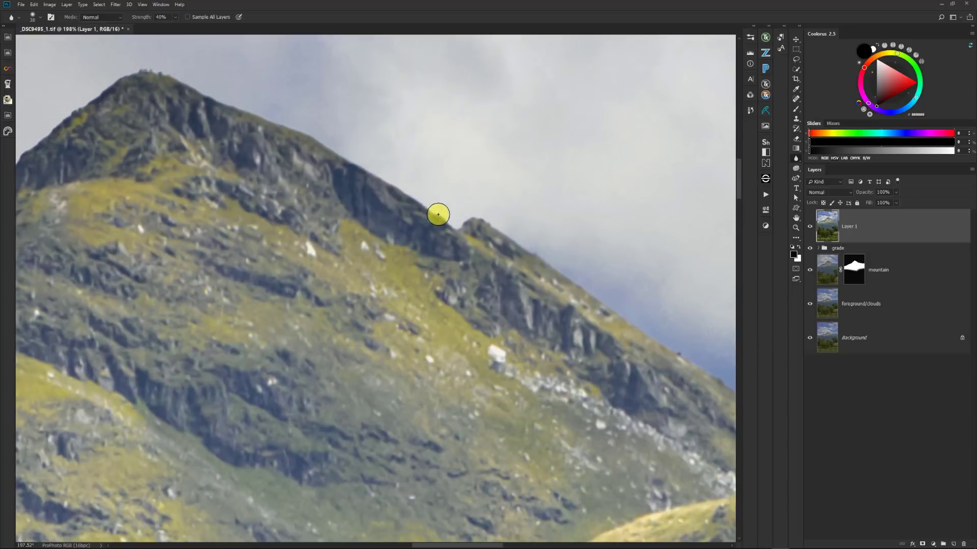
pyautogui.moveTo(501, 229)
pyautogui.mouseDown()
pyautogui.moveTo(194, 116)
pyautogui.moveTo(380, 146)
pyautogui.mouseUp()
pyautogui.moveTo(348, 116)
pyautogui.mouseDown()
pyautogui.moveTo(231, 182)
pyautogui.moveTo(203, 224)
pyautogui.moveTo(214, 206)
pyautogui.moveTo(169, 247)
pyautogui.moveTo(155, 236)
pyautogui.moveTo(89, 282)
pyautogui.moveTo(241, 210)
pyautogui.moveTo(282, 158)
pyautogui.mouseUp()
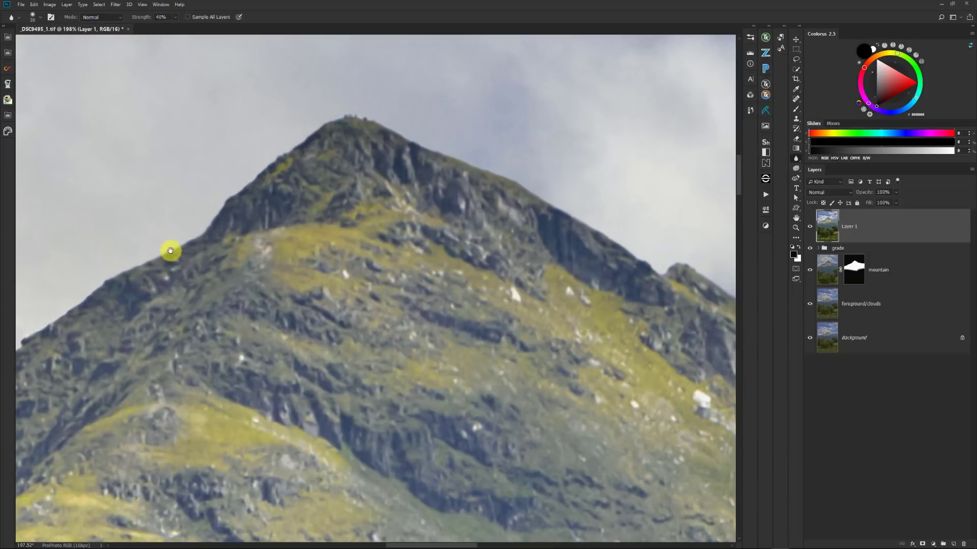
# Step: Blur the skyline edge down the peak's left face and onto the rounded shoulder below it
pyautogui.moveTo(170, 251)
pyautogui.mouseDown()
pyautogui.moveTo(398, 135)
pyautogui.moveTo(155, 285)
pyautogui.mouseUp()
pyautogui.moveTo(106, 367)
pyautogui.mouseDown()
pyautogui.moveTo(359, 194)
pyautogui.moveTo(288, 248)
pyautogui.mouseUp()
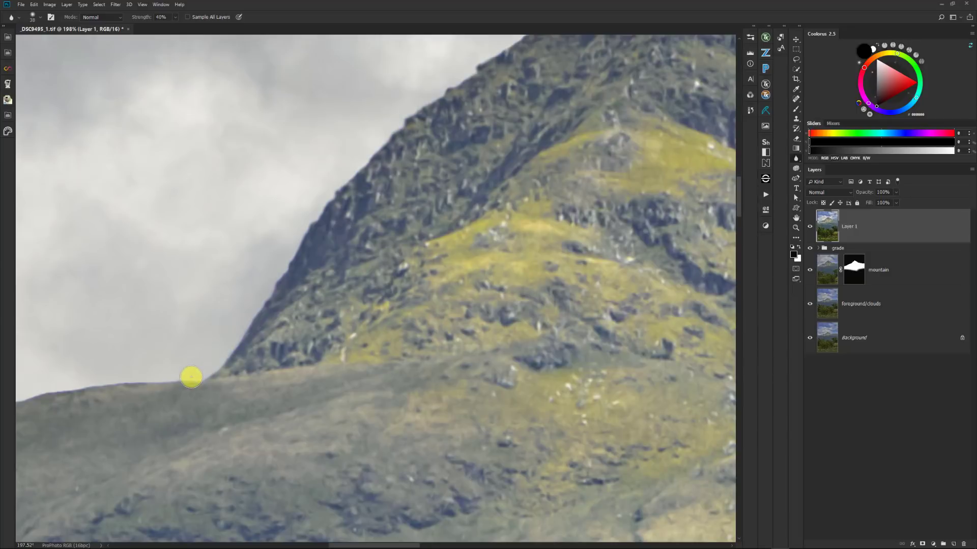
pyautogui.moveTo(226, 261)
pyautogui.mouseDown()
pyautogui.moveTo(465, 127)
pyautogui.moveTo(473, 148)
pyautogui.mouseUp()
pyautogui.moveTo(458, 266); pyautogui.dragTo(447, 264)
pyautogui.moveTo(357, 270)
pyautogui.mouseDown()
pyautogui.moveTo(385, 271)
pyautogui.moveTo(264, 284)
pyautogui.moveTo(280, 292)
pyautogui.moveTo(304, 282)
pyautogui.moveTo(140, 330)
pyautogui.moveTo(83, 360)
pyautogui.moveTo(143, 306)
pyautogui.mouseUp()
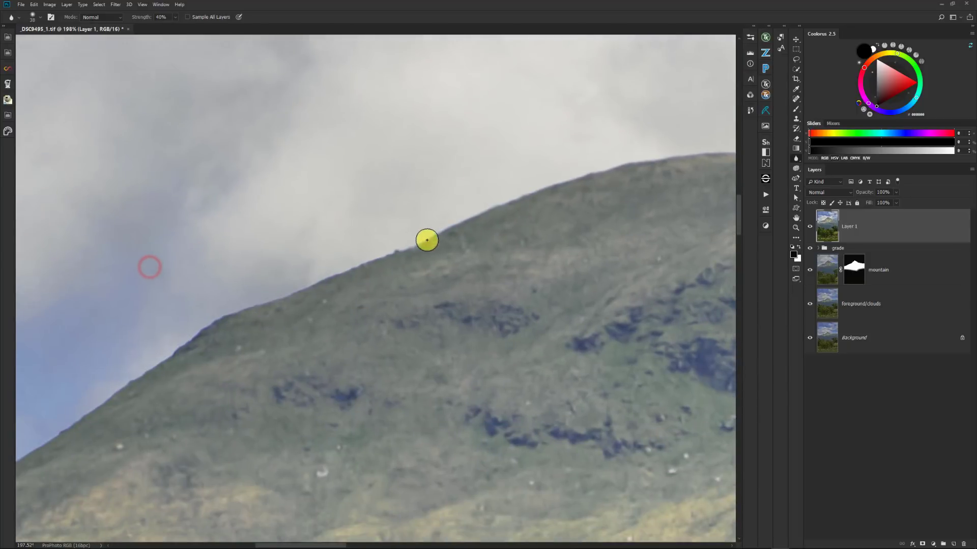
# Step: Blur the remaining skyline edge down the left ridge to the picture's left border
pyautogui.moveTo(425, 240)
pyautogui.mouseDown()
pyautogui.moveTo(180, 334)
pyautogui.moveTo(213, 322)
pyautogui.moveTo(95, 403)
pyautogui.moveTo(417, 153)
pyautogui.mouseUp()
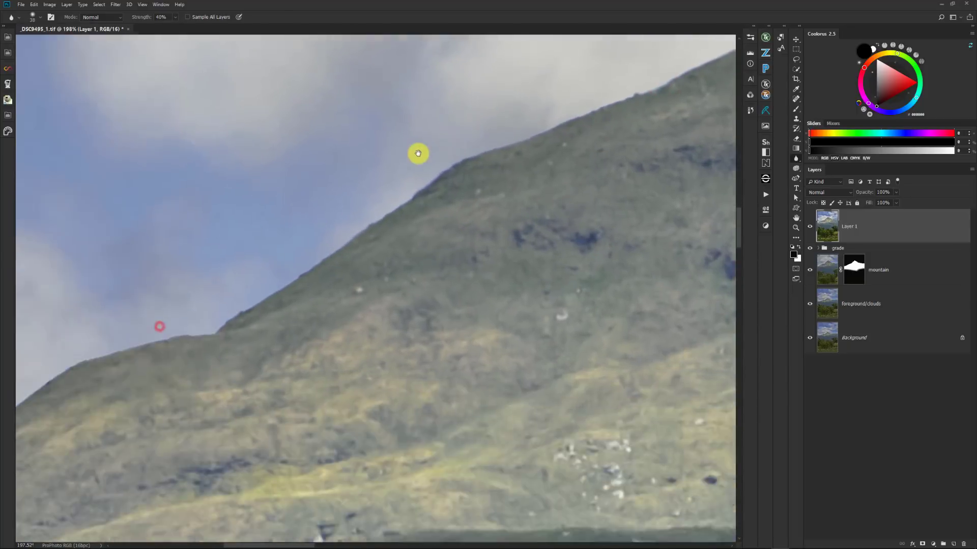
pyautogui.moveTo(392, 199)
pyautogui.mouseDown()
pyautogui.moveTo(340, 255)
pyautogui.moveTo(290, 276)
pyautogui.moveTo(305, 258)
pyautogui.moveTo(237, 301)
pyautogui.moveTo(132, 314)
pyautogui.moveTo(118, 338)
pyautogui.moveTo(118, 325)
pyautogui.moveTo(230, 310)
pyautogui.moveTo(175, 264)
pyautogui.mouseUp()
pyautogui.moveTo(174, 263); pyautogui.dragTo(479, 135)
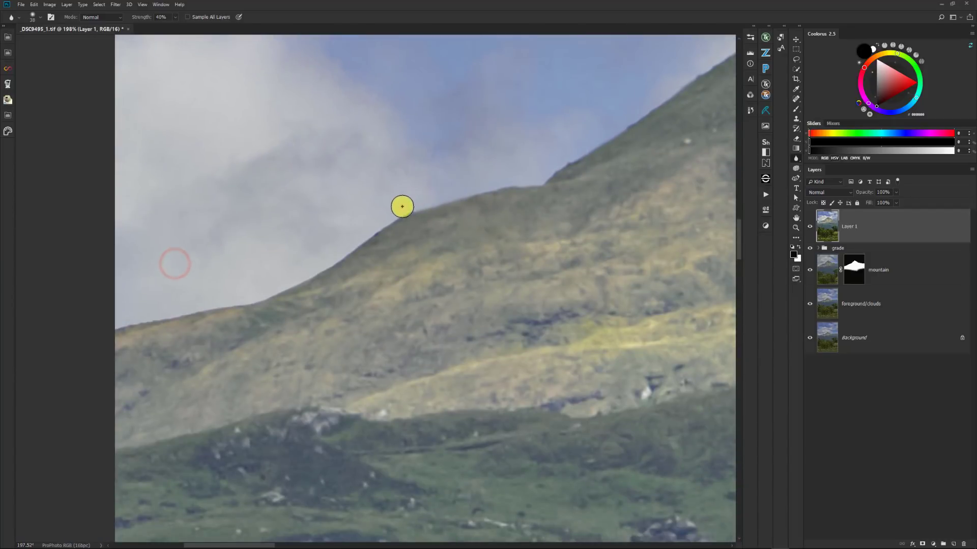
pyautogui.moveTo(401, 205)
pyautogui.mouseDown()
pyautogui.moveTo(284, 292)
pyautogui.moveTo(301, 291)
pyautogui.moveTo(124, 324)
pyautogui.mouseUp()
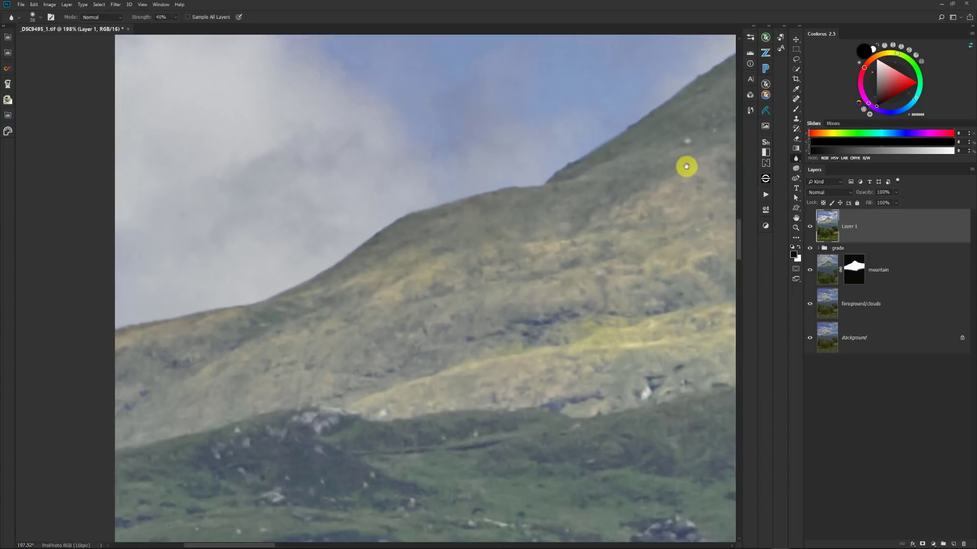
# Step: Compare the whole finished picture with the original by showing only the Background layer and restoring the others
pyautogui.moveTo(686, 167); pyautogui.dragTo(448, 243)
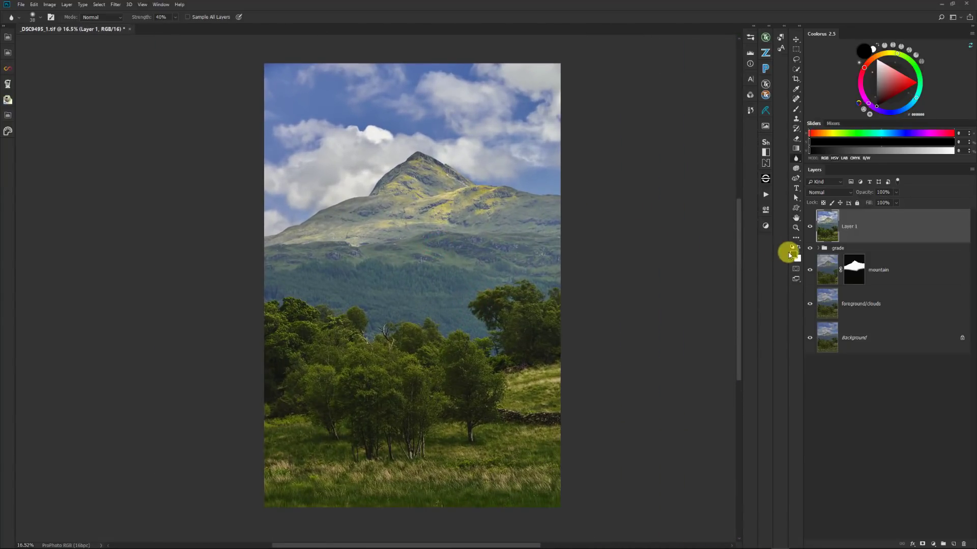
pyautogui.keyDown('alt'); pyautogui.click(810, 338); pyautogui.keyUp('alt')
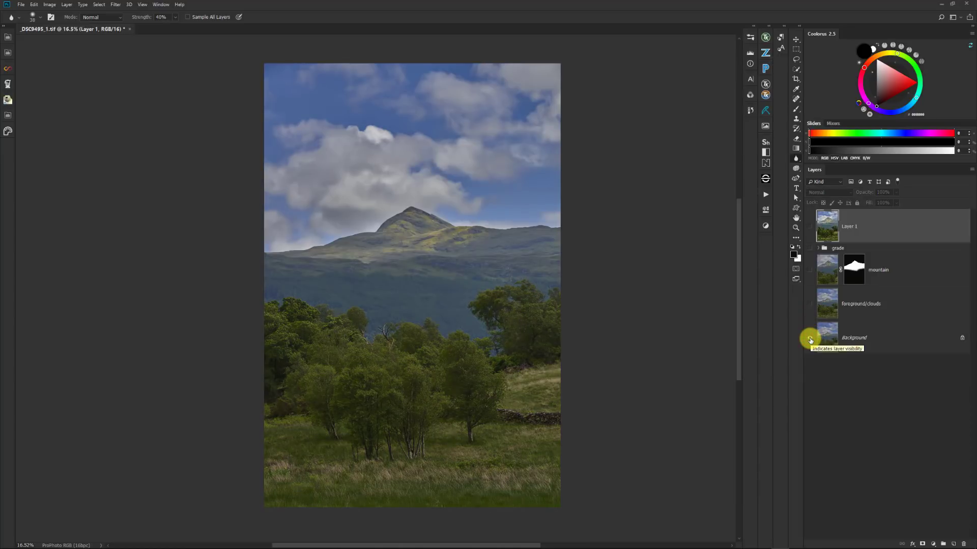
pyautogui.keyDown('alt'); pyautogui.click(810, 340); pyautogui.keyUp('alt')
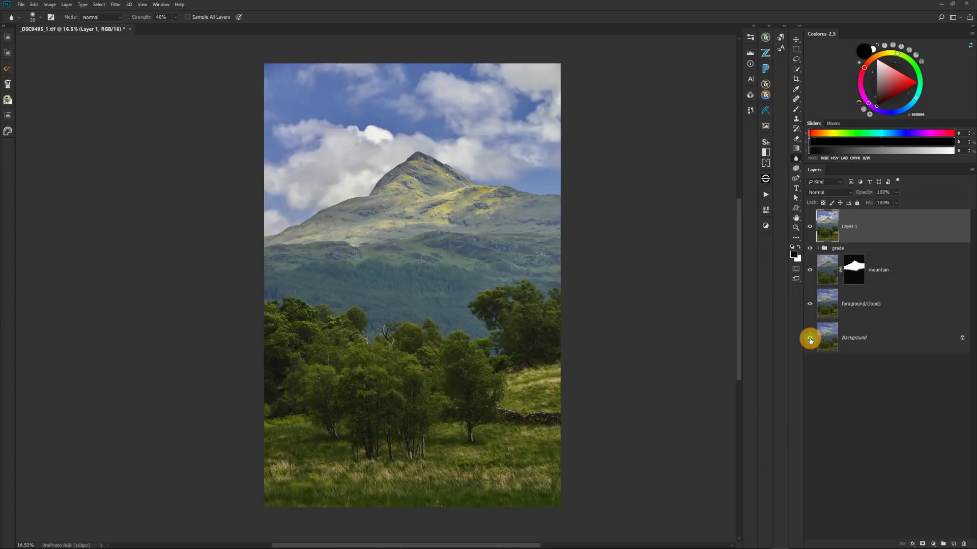